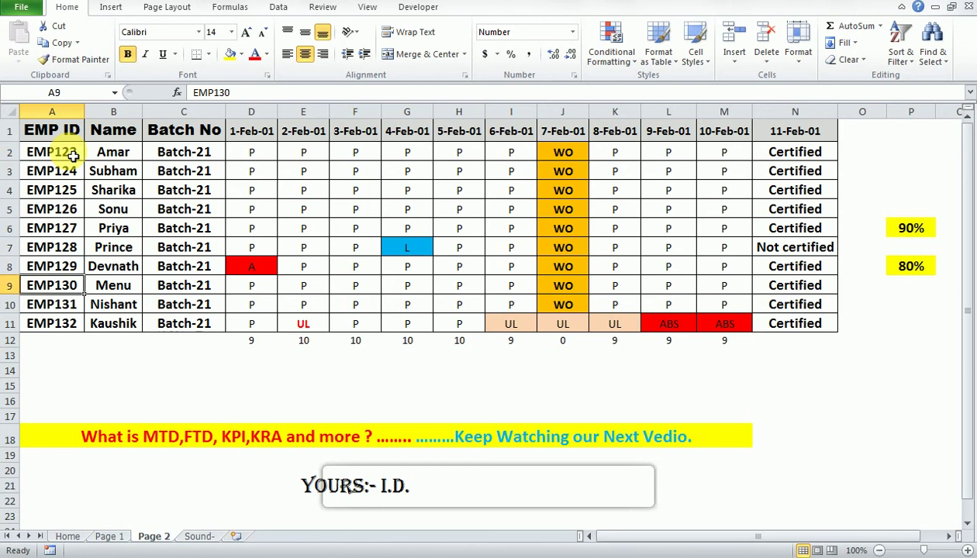
# Examine the EMP ID, Name and Batch No headers in row 1 of the attendance sheet
pyautogui.press('Up')
pyautogui.press('Up')
pyautogui.press('Up')
pyautogui.press('Up')
pyautogui.press('Up')
pyautogui.press('Up')
pyautogui.press('Up')
pyautogui.press('Up')
pyautogui.press('Up')
pyautogui.press('Up')
pyautogui.press('Right')
pyautogui.press('Right')
pyautogui.press('Left')
pyautogui.press('Left')
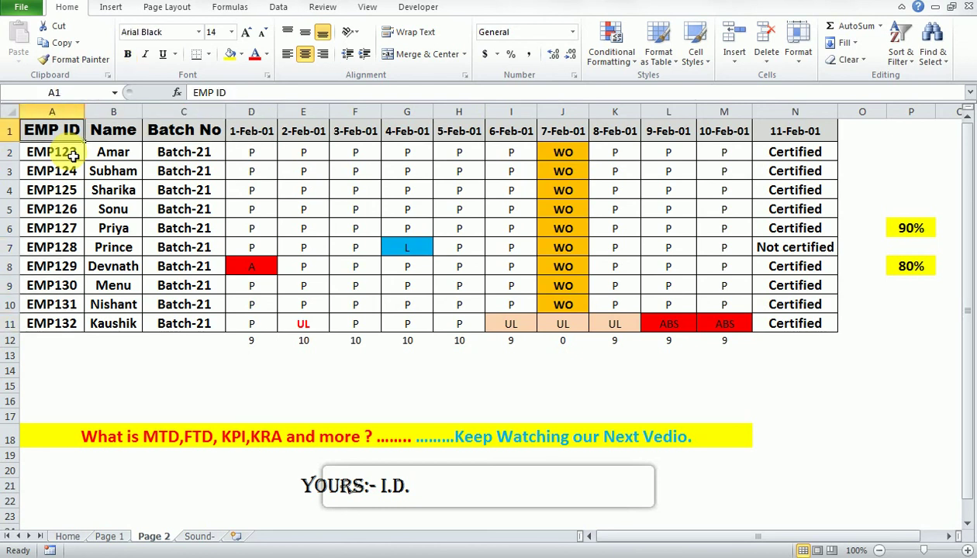
# Examine the 1-Feb-01 header and the first attendance entries below it, ending at the first employee ID in A2
pyautogui.press('Right')
pyautogui.press('Right')
pyautogui.press('Right')
pyautogui.press('Down')
pyautogui.press('Down')
pyautogui.press('Down')
pyautogui.press('Down')
pyautogui.press('Up')
pyautogui.press('Up')
pyautogui.press('Up')
pyautogui.press('Left')
pyautogui.press('Left')
pyautogui.press('Left')
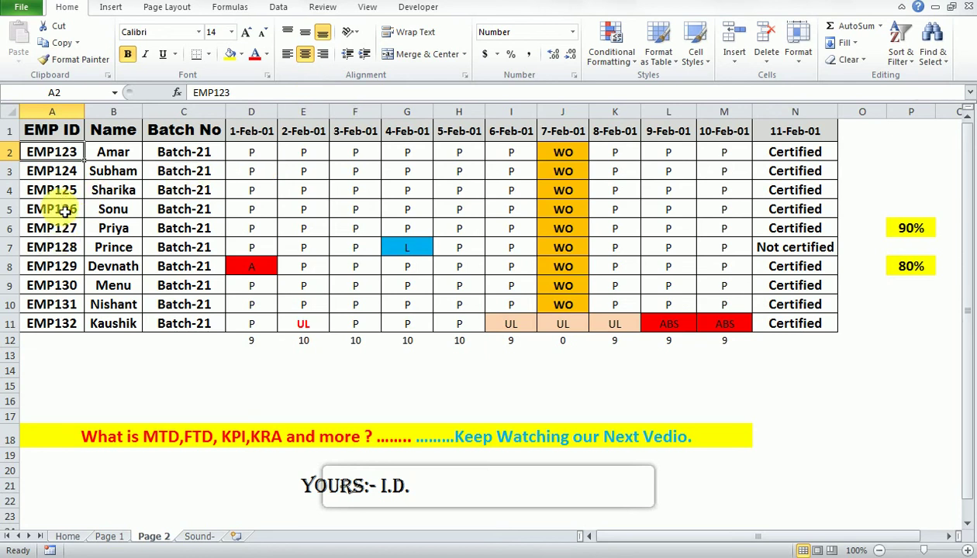
# Select all the employee IDs in A2:A11 to review them
pyautogui.hotkey('shift', 'Down')
pyautogui.hotkey('shift', 'Down')
pyautogui.hotkey('shift', 'Down')
pyautogui.hotkey('shift', 'Down')
pyautogui.hotkey('shift', 'Down')
pyautogui.hotkey('shift', 'Down')
pyautogui.hotkey('shift', 'Down')
pyautogui.hotkey('shift', 'Down')
pyautogui.hotkey('shift', 'Down')
pyautogui.hotkey('shift', 'Down')
pyautogui.hotkey('shift', 'Down')
pyautogui.hotkey('shift', 'Down')
pyautogui.hotkey('shift', 'Down')
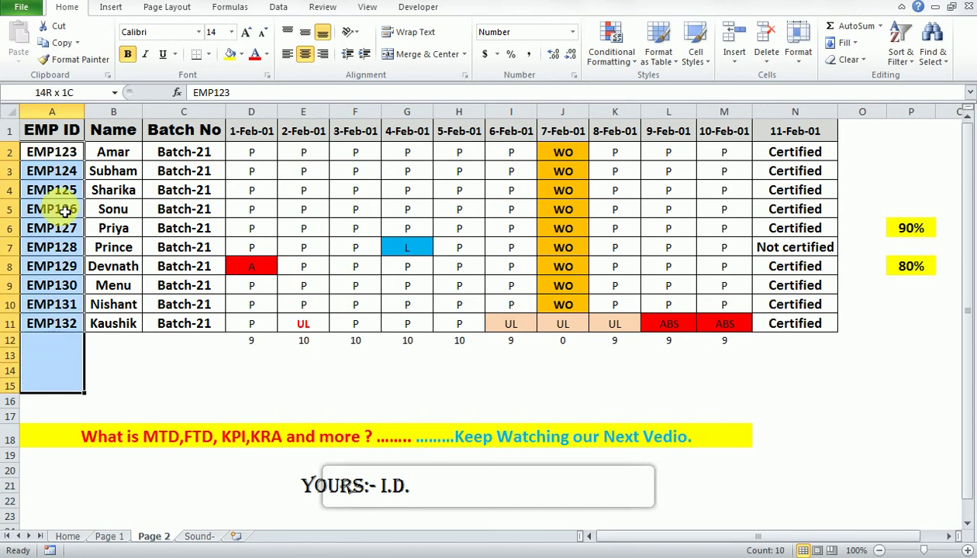
pyautogui.hotkey('shift', 'Up')
pyautogui.hotkey('shift', 'Up')
pyautogui.hotkey('shift', 'Up')
pyautogui.hotkey('shift', 'Up')
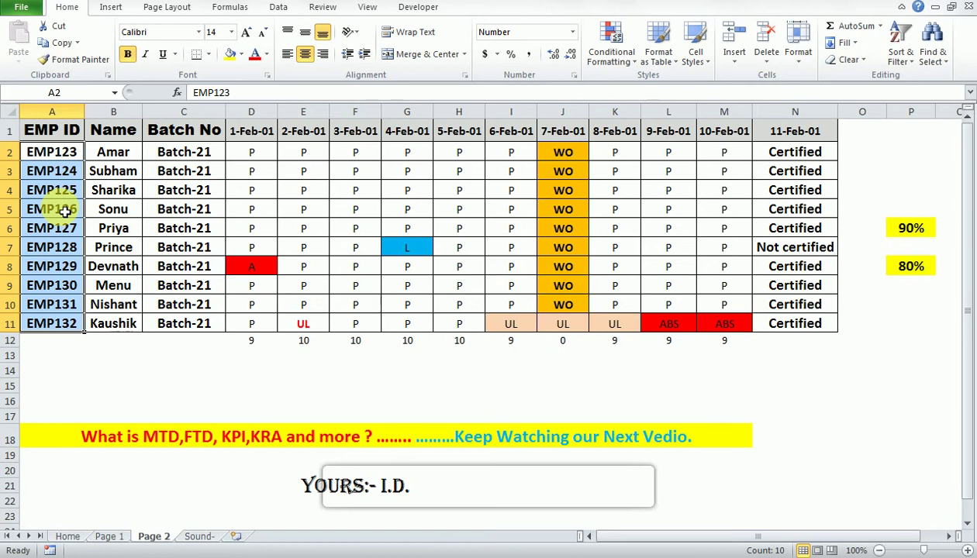
# Go through the employee names in column B down to the last one in B11
pyautogui.press('Right')
pyautogui.press('Down')
pyautogui.press('Down')
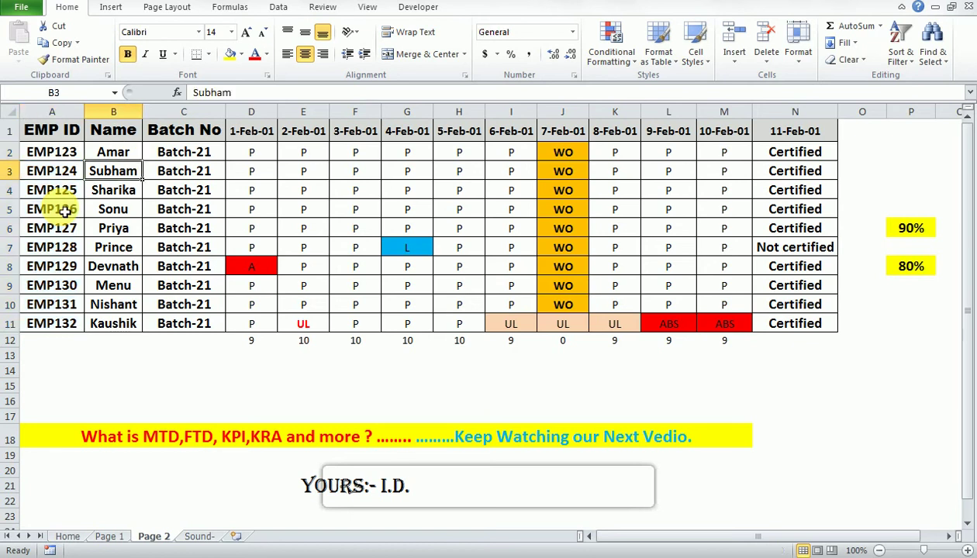
pyautogui.press('Down')
pyautogui.press('Down')
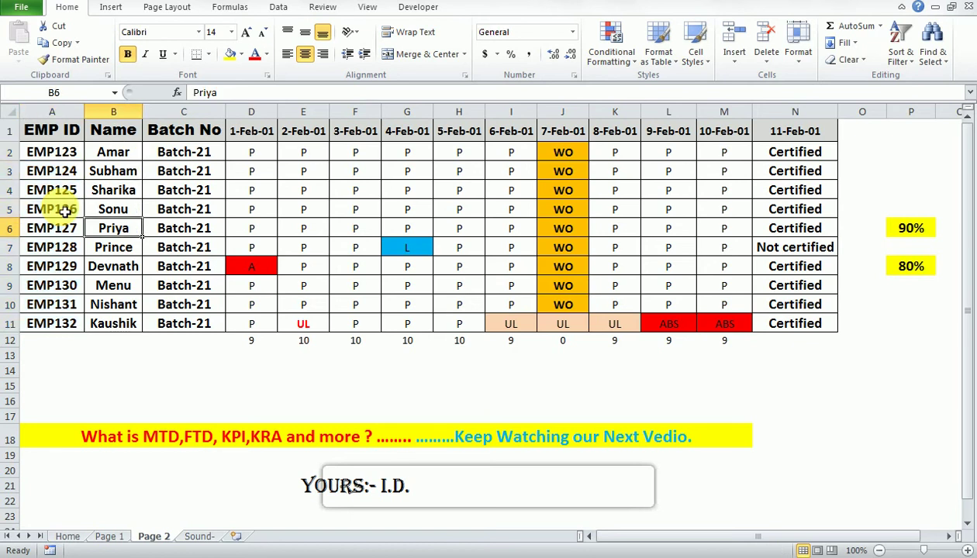
pyautogui.press('Down')
pyautogui.press('Down')
pyautogui.press('Down')
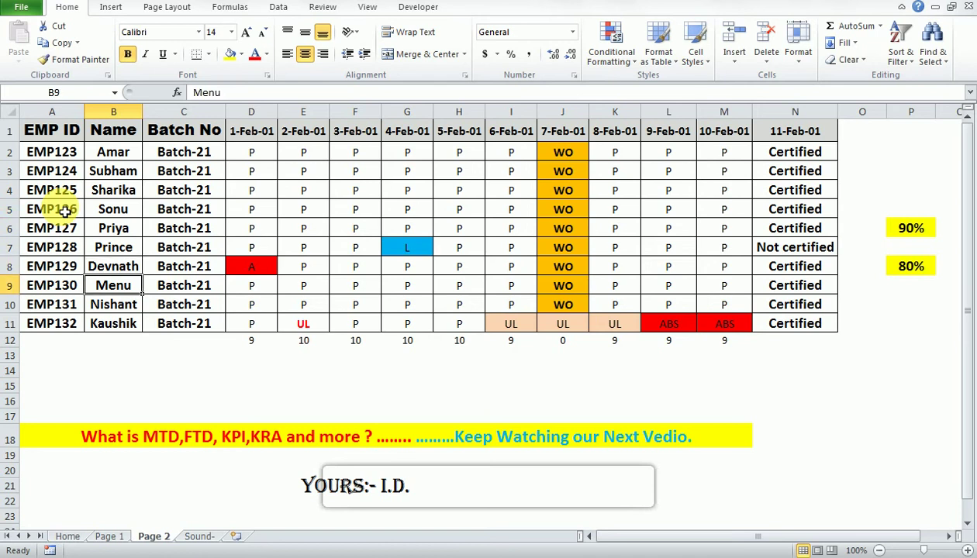
pyautogui.press('Down')
pyautogui.press('Down')
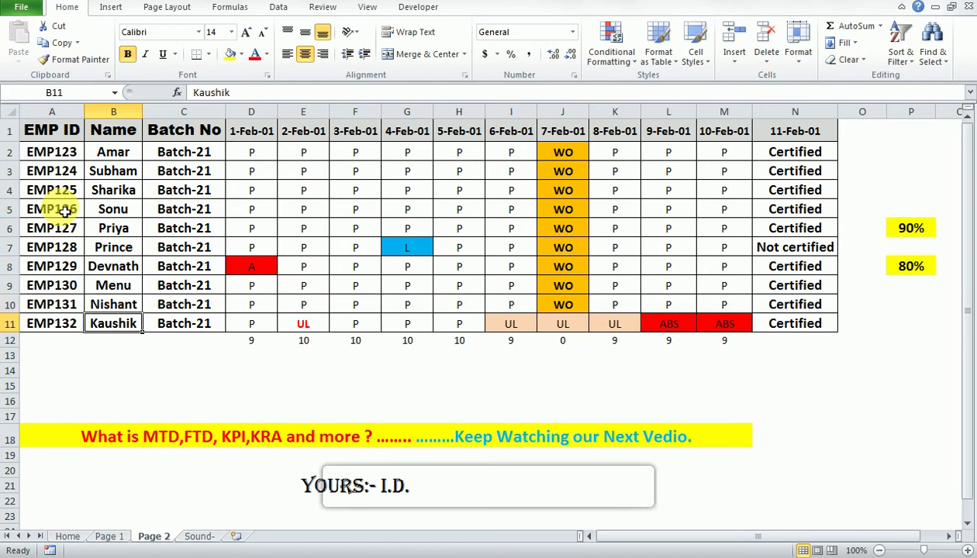
# Select the batch numbers in C2:C11 to review the Batch No column
pyautogui.press('Right')
pyautogui.press('Right')
pyautogui.press('Up')
pyautogui.press('Left')
pyautogui.press('Up')
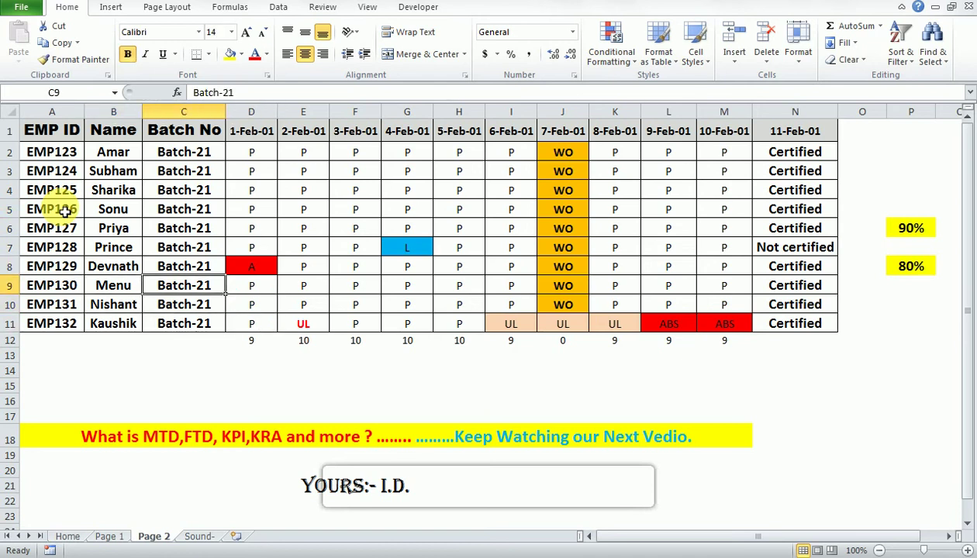
pyautogui.press('Up')
pyautogui.press('Up')
pyautogui.press('Up')
pyautogui.press('Up')
pyautogui.press('Up')
pyautogui.press('Up')
pyautogui.press('Up')
pyautogui.hotkey('shift', 'Down')
pyautogui.hotkey('shift', 'Down')
pyautogui.hotkey('shift', 'Down')
pyautogui.hotkey('shift', 'Down')
pyautogui.hotkey('shift', 'Down')
pyautogui.hotkey('shift', 'Down')
pyautogui.hotkey('shift', 'Down')
pyautogui.hotkey('shift', 'Down')
pyautogui.hotkey('shift', 'Down')
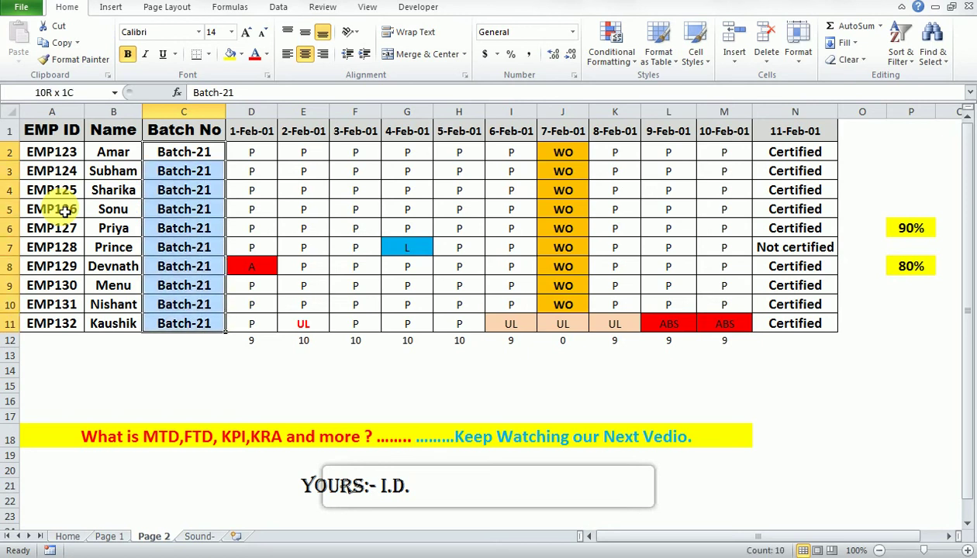
# Review the 1-Feb-01 header in D1 and select that day's attendance entries in D2:D11
pyautogui.press('Up')
pyautogui.press('Right')
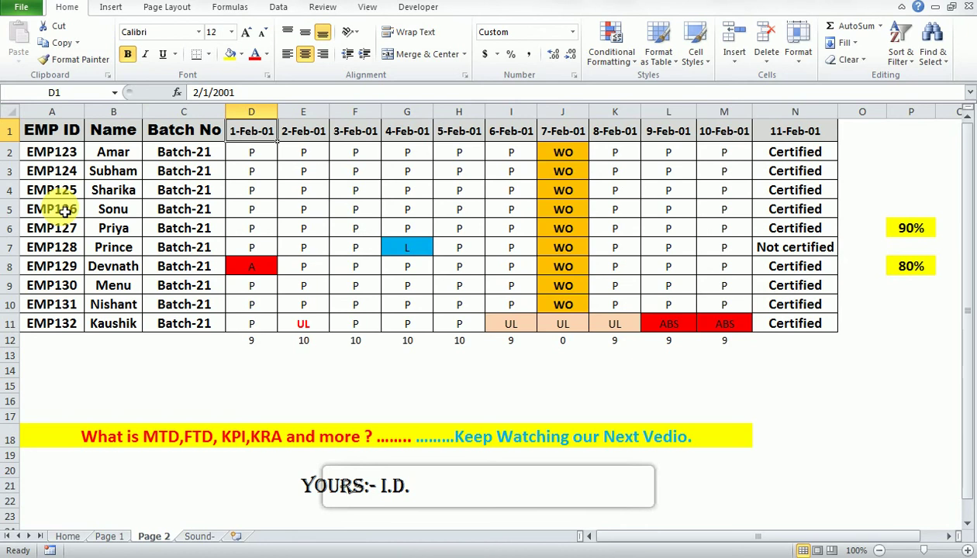
pyautogui.press('Down')
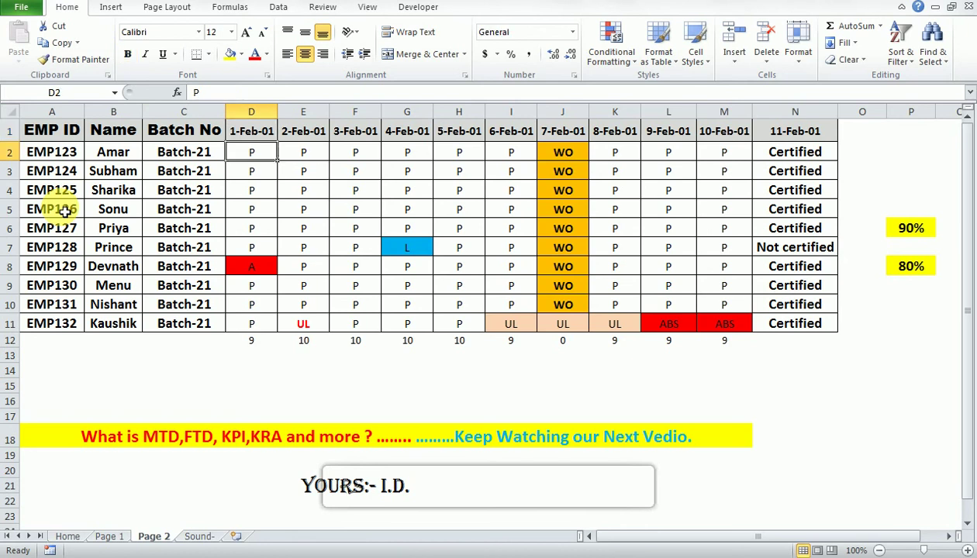
pyautogui.hotkey('shift', 'Down')
pyautogui.hotkey('shift', 'Down')
pyautogui.hotkey('shift', 'Down')
pyautogui.hotkey('shift', 'Down')
pyautogui.hotkey('shift', 'Down')
pyautogui.hotkey('shift', 'Down')
pyautogui.hotkey('shift', 'Down')
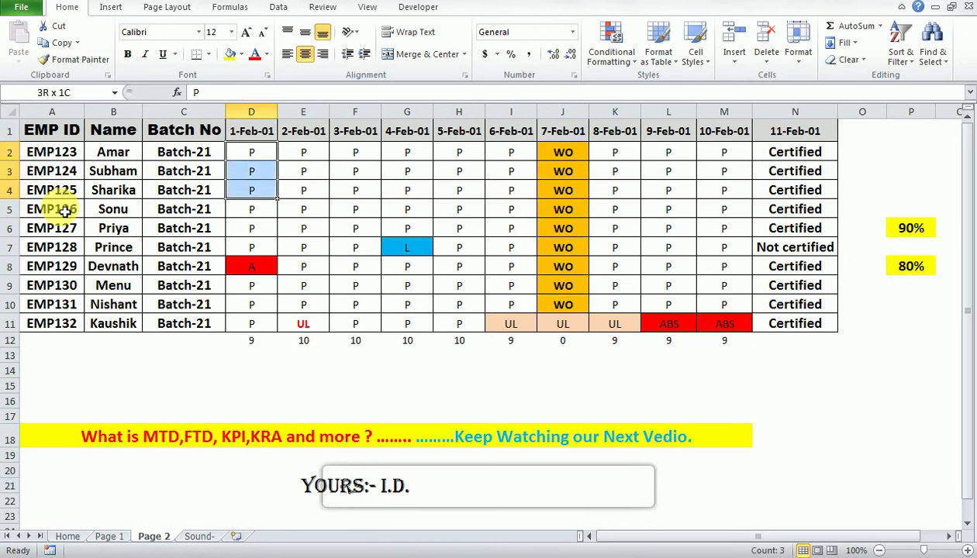
pyautogui.hotkey('shift', 'Down')
pyautogui.hotkey('shift', 'Down')
pyautogui.hotkey('shift', 'Down')
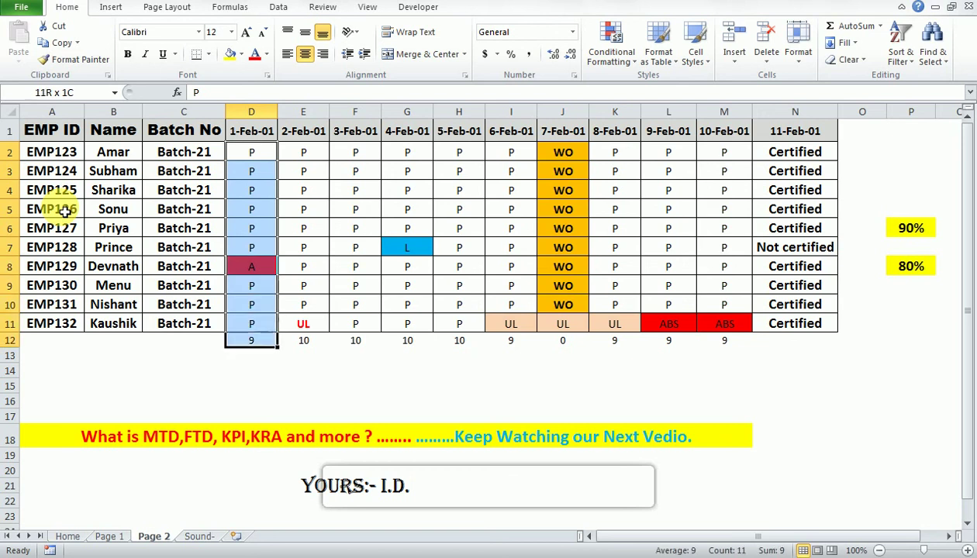
pyautogui.hotkey('shift', 'Up')
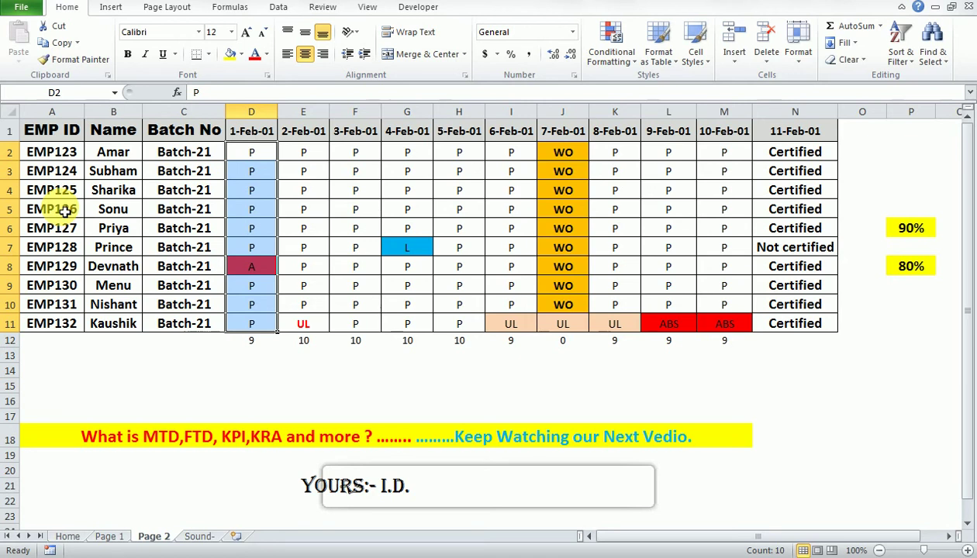
# Go down the 1-Feb-01 attendance column to examine the absence mark in D8
pyautogui.press('Down')
pyautogui.press('Down')
pyautogui.press('Down')
pyautogui.press('Down')
pyautogui.press('Down')
pyautogui.press('Down')
pyautogui.press('Down')
pyautogui.press('Down')
pyautogui.press('Up')
pyautogui.press('Up')
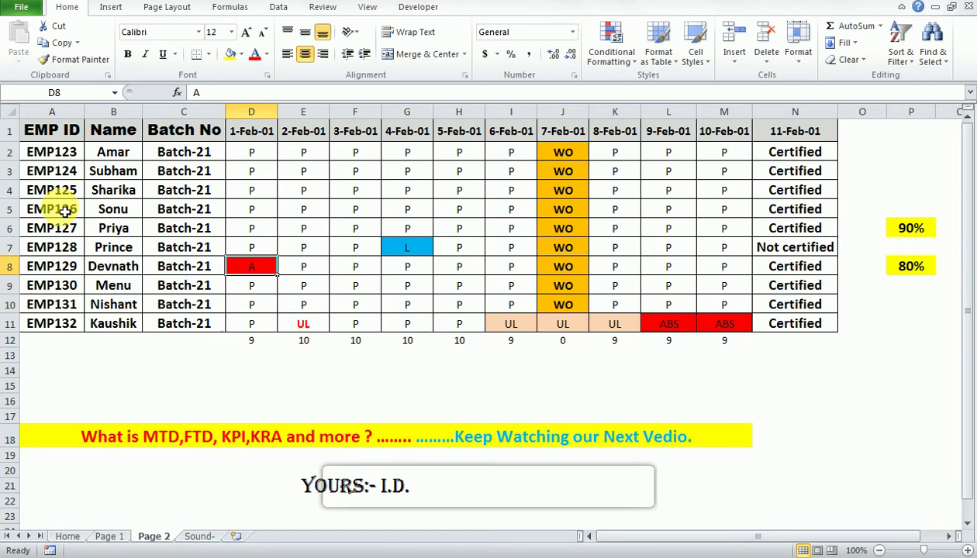
# Check the 2-Feb-01 entry in E8 and return to the first 1-Feb-01 attendance entry in D2
pyautogui.press('Right')
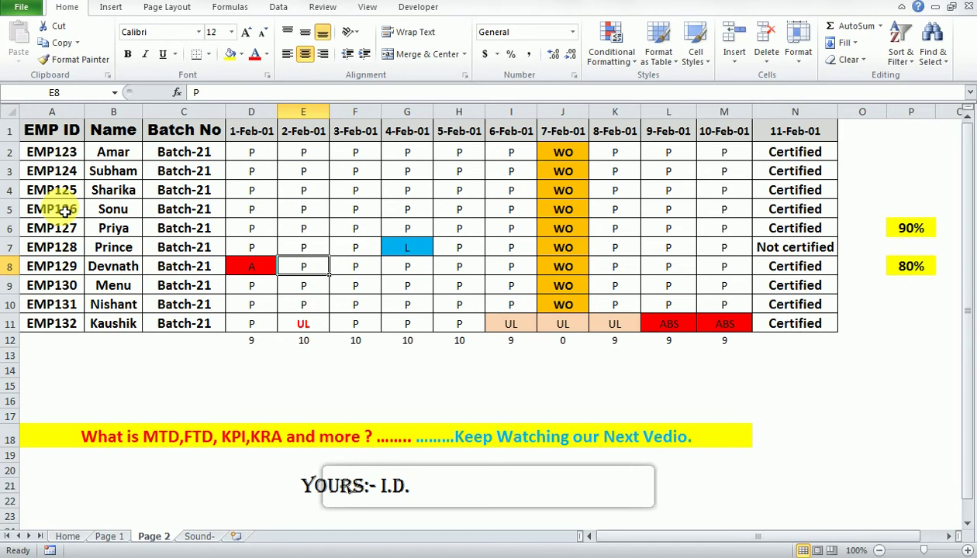
pyautogui.press('Up')
pyautogui.press('Up')
pyautogui.press('Up')
pyautogui.press('Up')
pyautogui.press('Up')
pyautogui.press('Left')
pyautogui.press('Up')
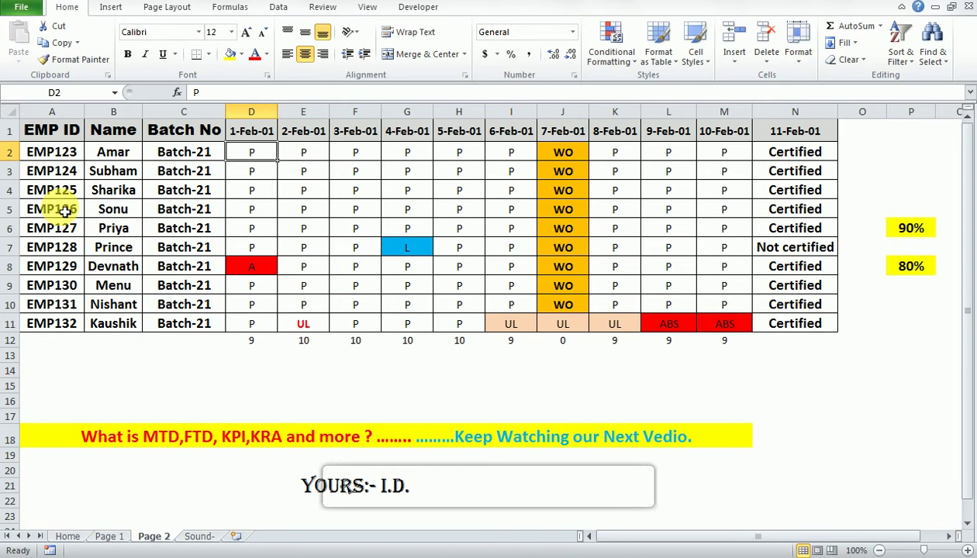
# Compare the absence mark in D8 with the same employee's 2-Feb-01 entry in E8
pyautogui.press('Down')
pyautogui.press('Down')
pyautogui.press('Down')
pyautogui.press('Down')
pyautogui.press('Down')
pyautogui.press('Down')
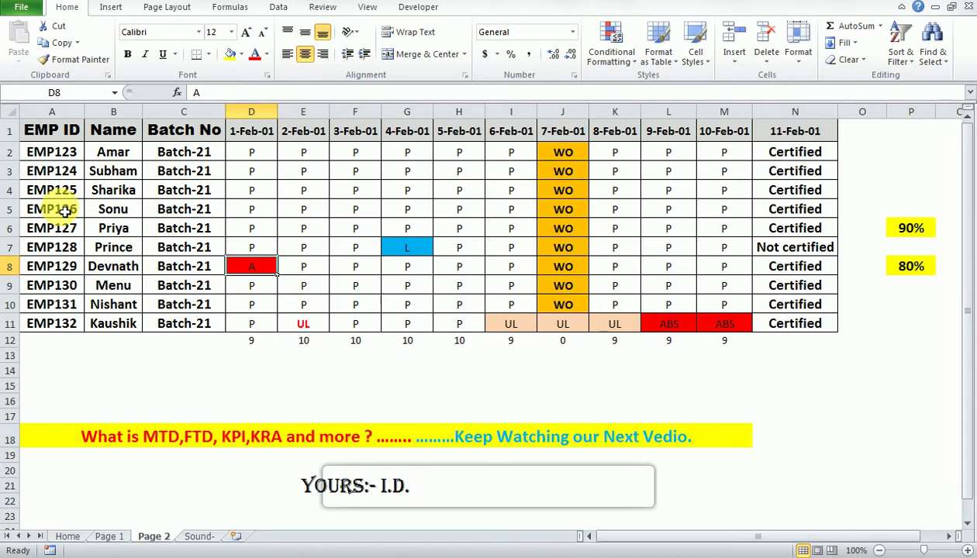
pyautogui.press('Right')
pyautogui.press('Left')
pyautogui.press('Right')
pyautogui.press('Left')
pyautogui.hotkey('shift', 'Right')
pyautogui.hotkey('shift', 'Left')
pyautogui.press('Right')
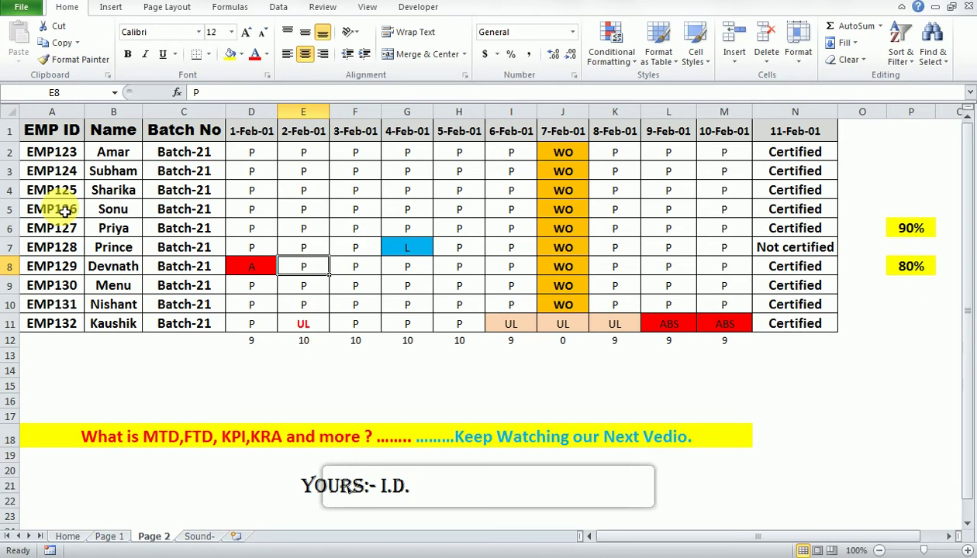
# Examine the 2-Feb-01 attendance entries in the upper rows of column E
pyautogui.press('Up')
pyautogui.press('Up')
pyautogui.press('Up')
pyautogui.press('Up')
pyautogui.press('Up')
pyautogui.press('Up')
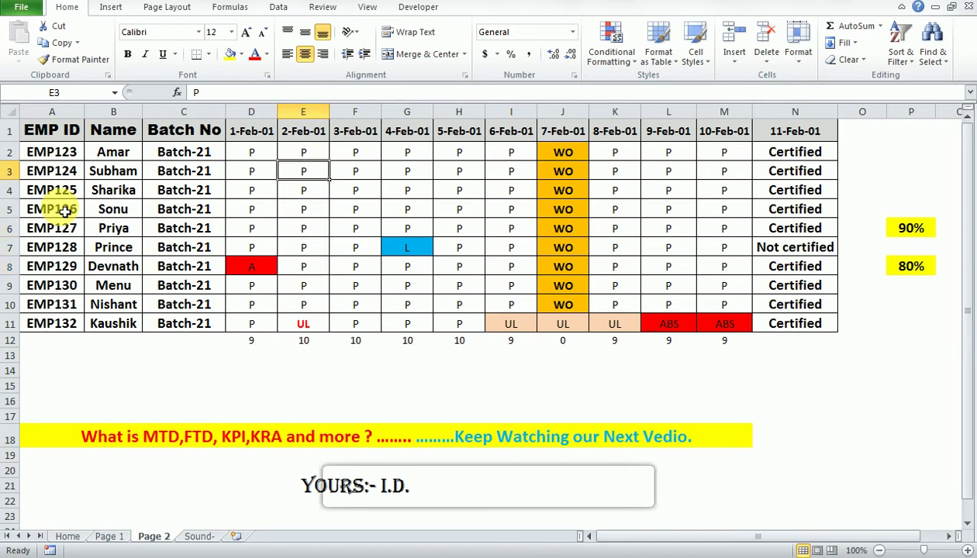
pyautogui.press('Down')
pyautogui.press('Down')
pyautogui.press('Down')
pyautogui.press('Up')
pyautogui.press('Up')
pyautogui.press('Up')
pyautogui.press('Up')
# Go down the 2-Feb-01 attendance column to its present count in E12
pyautogui.press('Down')
pyautogui.press('Down')
pyautogui.press('Down')
pyautogui.press('Down')
pyautogui.press('Down')
pyautogui.press('Down')
pyautogui.press('Down')
pyautogui.press('Down')
pyautogui.press('Down')
pyautogui.press('Down')
pyautogui.press('Down')
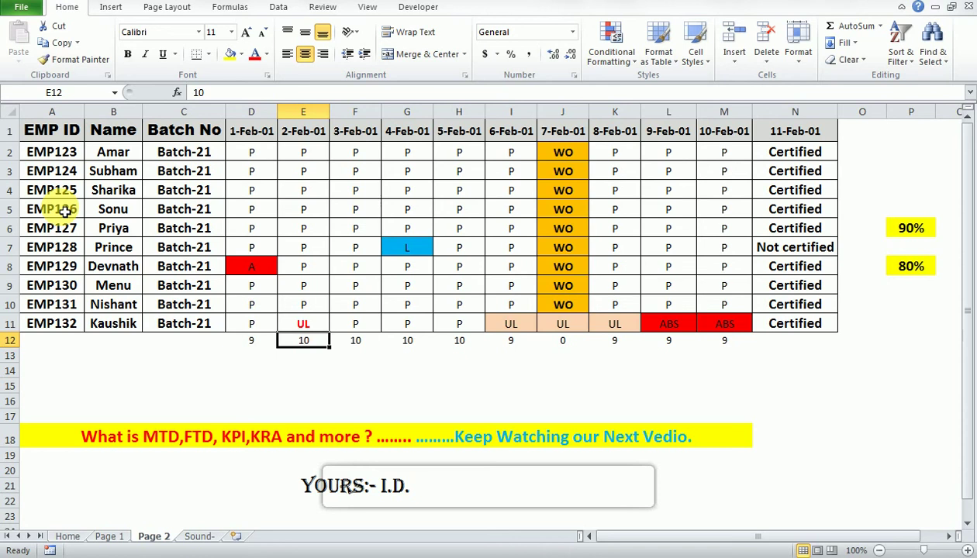
# Recheck the individual 2-Feb-01 attendance entries above the count, ending at the first entry in E2
pyautogui.press('Up')
pyautogui.press('Up')
pyautogui.press('Up')
pyautogui.press('Up')
pyautogui.press('Up')
pyautogui.press('Up')
pyautogui.press('Up')
pyautogui.press('Up')
pyautogui.press('Up')
pyautogui.press('Up')
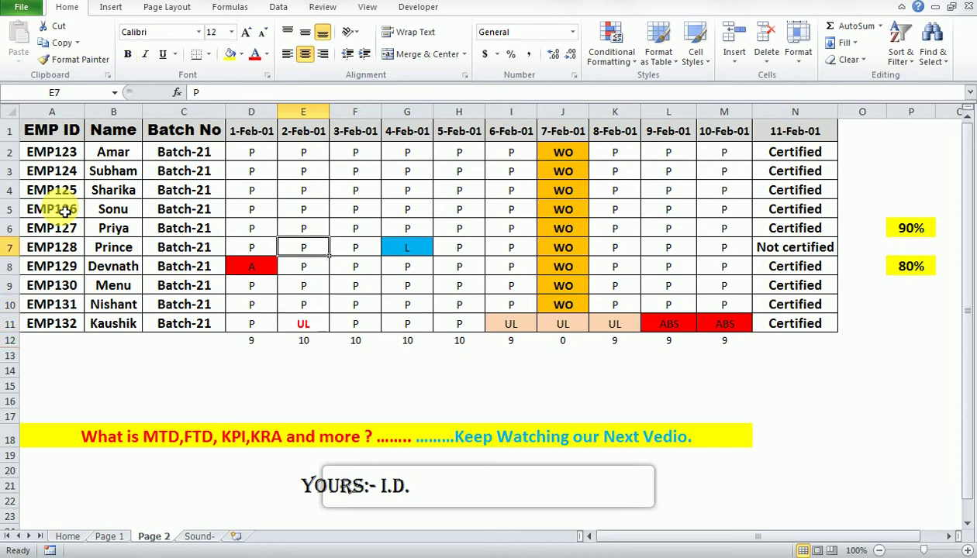
pyautogui.press('Down')
pyautogui.press('Up')
pyautogui.press('Down')
pyautogui.press('Down')
pyautogui.press('Up')
pyautogui.press('Up')
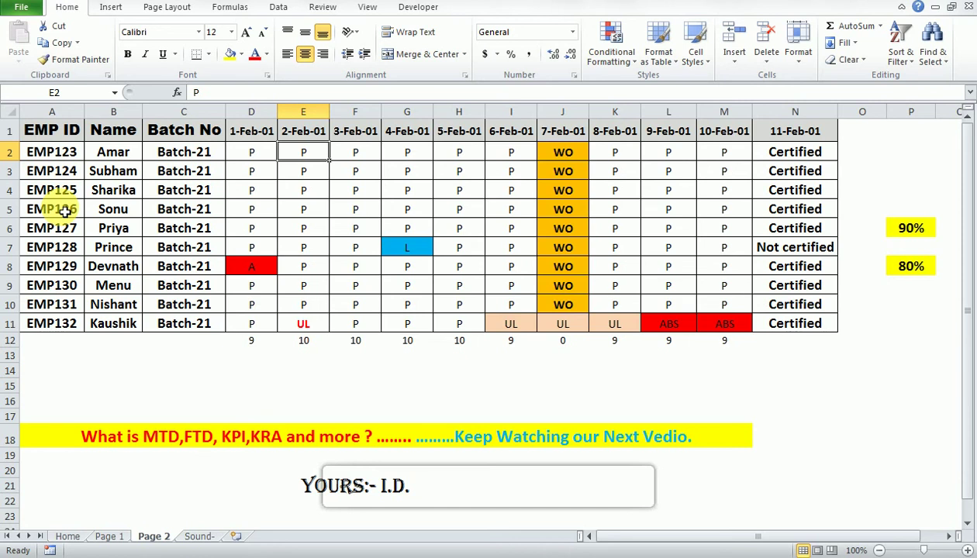
# Follow the daily attendance entries across rows 2 and 3 from 2-Feb-01 toward 10-Feb-01
pyautogui.press('Right')
pyautogui.press('Right')
pyautogui.press('Right')
pyautogui.press('Right')
pyautogui.press('Right')
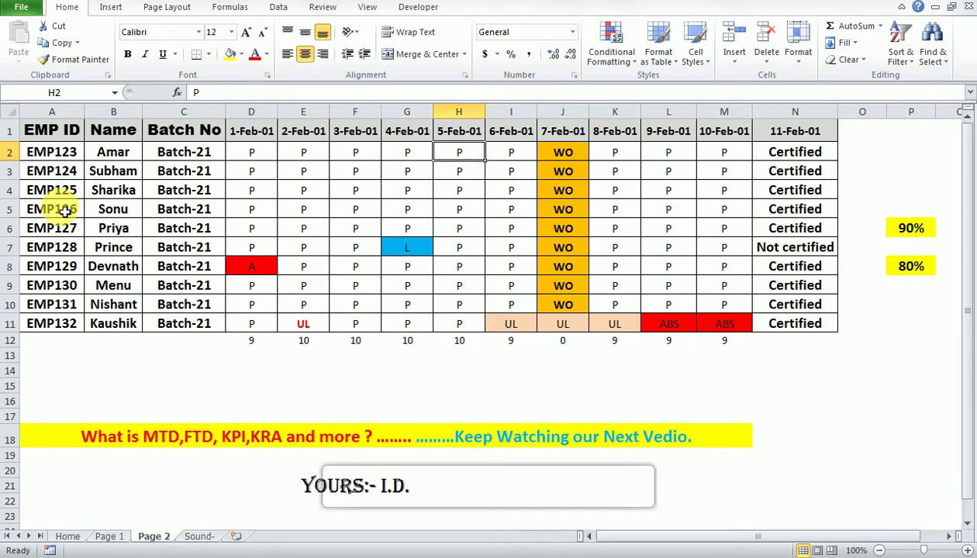
pyautogui.press('Down')
pyautogui.press('Right')
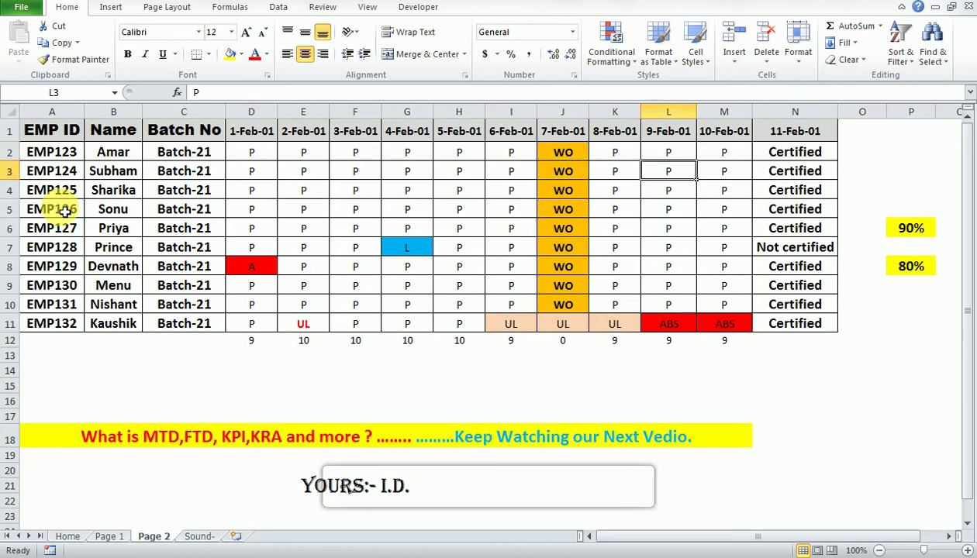
pyautogui.press('Right')
pyautogui.press('Up')
# Trace the first employee's row 2 attendance entries back to the 2-Feb-01 column
pyautogui.press('Left')
pyautogui.press('Left')
pyautogui.press('Left')
pyautogui.press('Left')
pyautogui.press('Left')
pyautogui.press('Left')
pyautogui.press('Left')
pyautogui.press('Left')
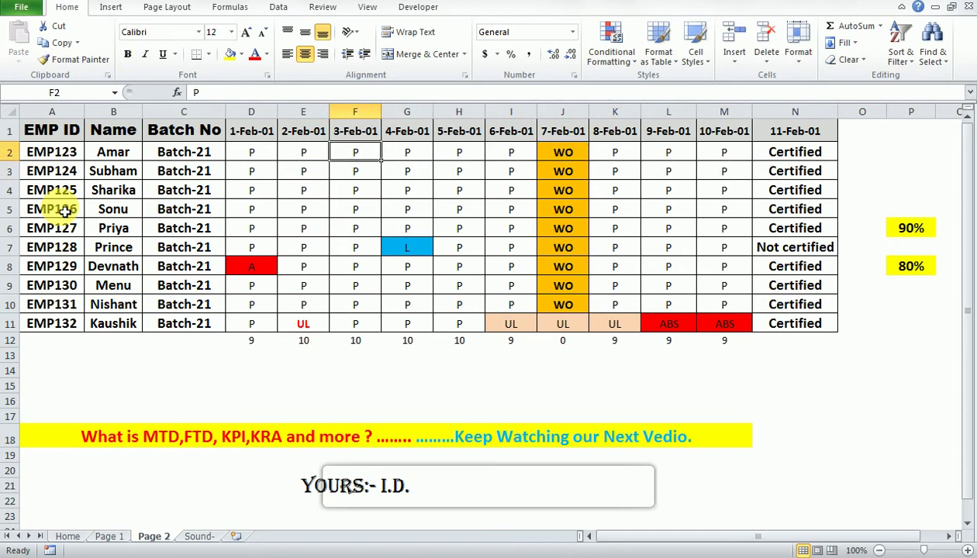
# Examine the 2-Feb-01 attendance entries from the first employee down through column E
pyautogui.press('Down')
pyautogui.press('Down')
pyautogui.press('Down')
pyautogui.press('Down')
pyautogui.press('Down')
pyautogui.press('Down')
pyautogui.press('Down')
pyautogui.press('Down')
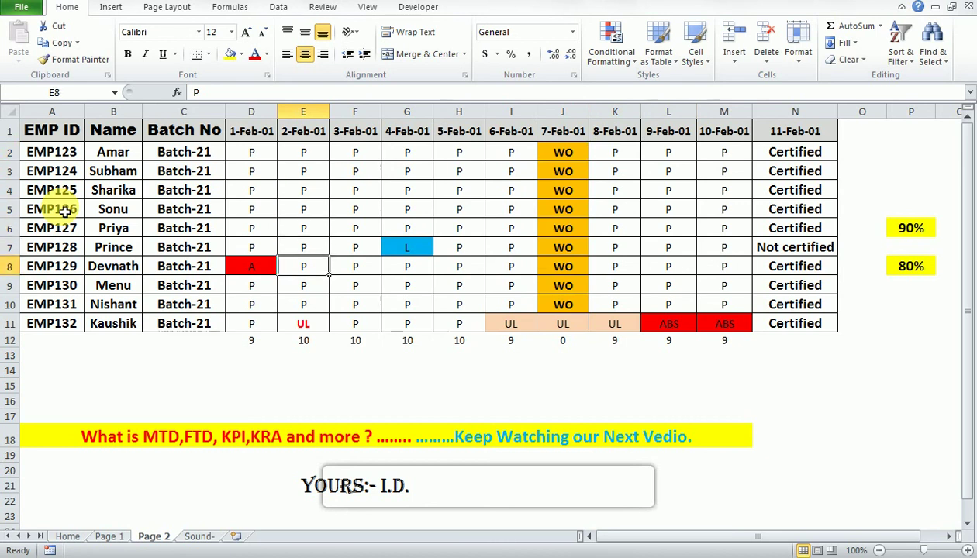
pyautogui.press('Down')
pyautogui.press('Down')
# Recheck the upper 2-Feb-01 entries and go to the 1-Feb-01 absence mark in D8
pyautogui.press('Up')
pyautogui.press('Up')
pyautogui.press('Up')
pyautogui.press('Up')
pyautogui.press('Up')
pyautogui.press('Up')
pyautogui.press('Up')
pyautogui.press('Down')
pyautogui.press('Down')
pyautogui.press('Left')
pyautogui.press('Down')
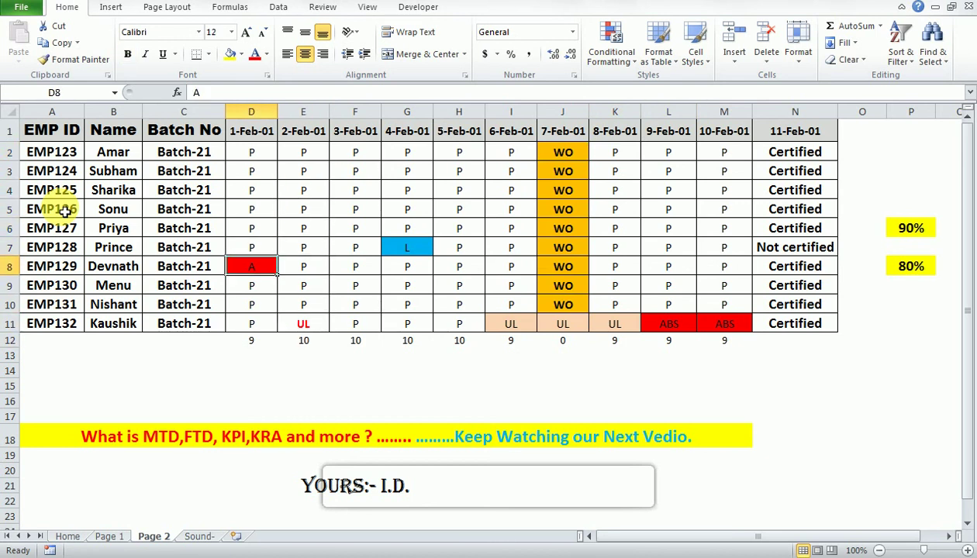
# Compare D8 with the same employee's entry in E8 and go to the UL mark in E11
pyautogui.press('Right')
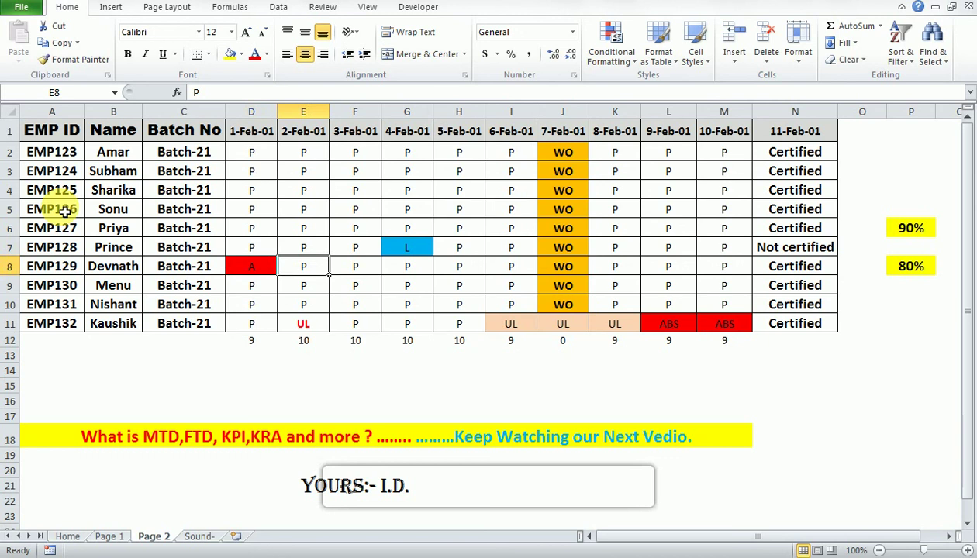
pyautogui.press('Left')
pyautogui.press('Right')
pyautogui.press('Down')
pyautogui.press('Down')
pyautogui.press('Down')
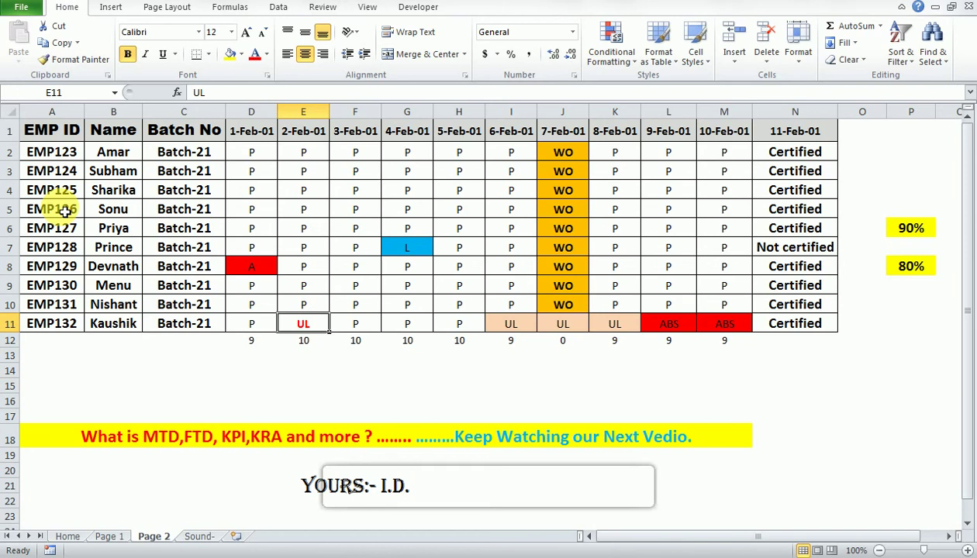
# Review the 2-Feb-01 attendance entries above the UL mark, going up column E
pyautogui.press('Up')
pyautogui.press('Up')
pyautogui.press('Up')
pyautogui.press('Up')
pyautogui.press('Up')
pyautogui.press('Up')
pyautogui.press('Up')
pyautogui.press('Up')
pyautogui.press('Up')
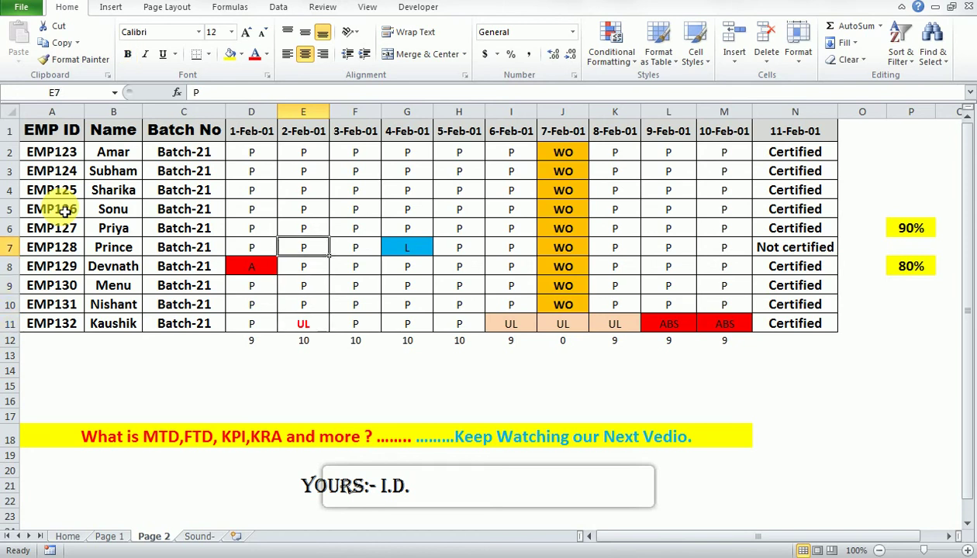
# Go back down the 2-Feb-01 entries to the UL mark in E11
pyautogui.press('Down')
pyautogui.press('Down')
pyautogui.press('Down')
pyautogui.press('Down')
pyautogui.press('Down')
pyautogui.press('Down')
pyautogui.press('Down')
pyautogui.press('Down')
pyautogui.press('Down')
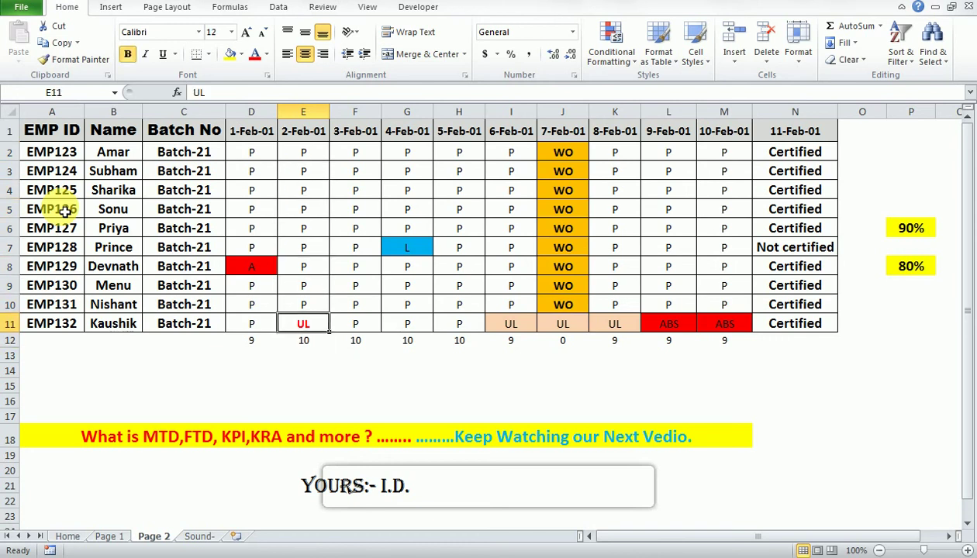
# Examine the 3-Feb-01 attendance entries from F11 up to the top of column F
pyautogui.press('Right')
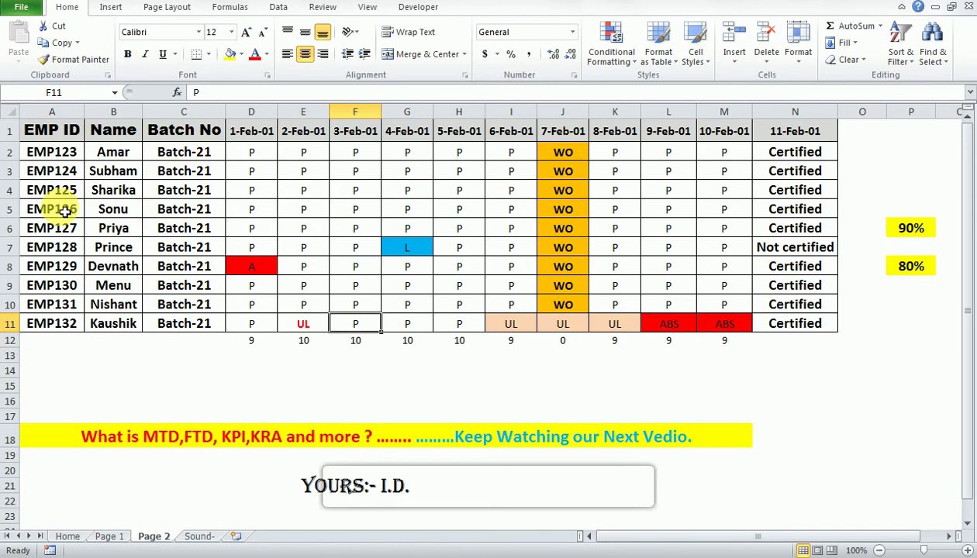
pyautogui.press('Up')
pyautogui.press('Up')
pyautogui.press('Up')
pyautogui.press('Up')
pyautogui.press('Up')
pyautogui.press('Up')
pyautogui.press('Up')
pyautogui.press('Up')
pyautogui.press('Up')
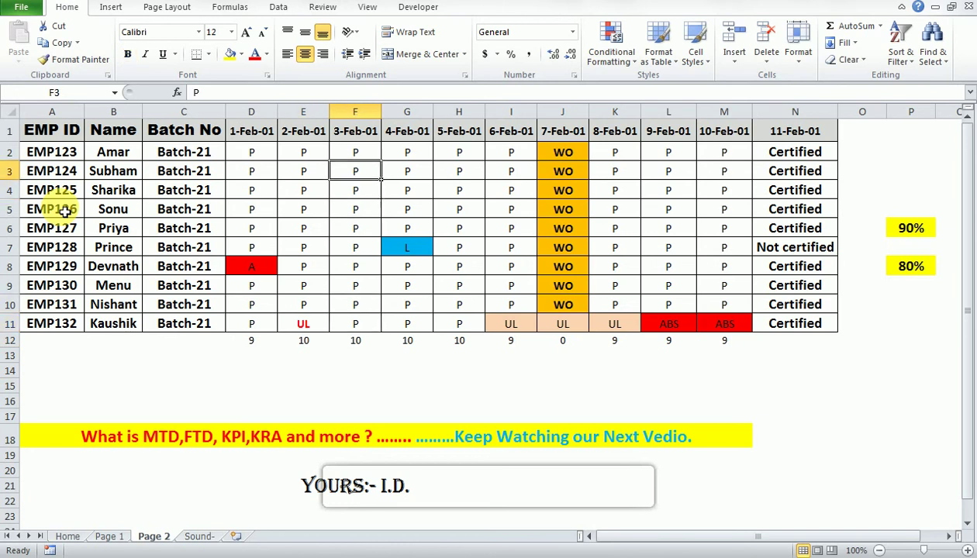
# Review the 3-Feb-01 attendance entries down through the lower rows of column F
pyautogui.press('Down')
pyautogui.press('Down')
pyautogui.press('Down')
pyautogui.press('Down')
pyautogui.press('Down')
pyautogui.press('Down')
pyautogui.press('Down')
pyautogui.press('Down')
pyautogui.press('Down')
pyautogui.press('Down')
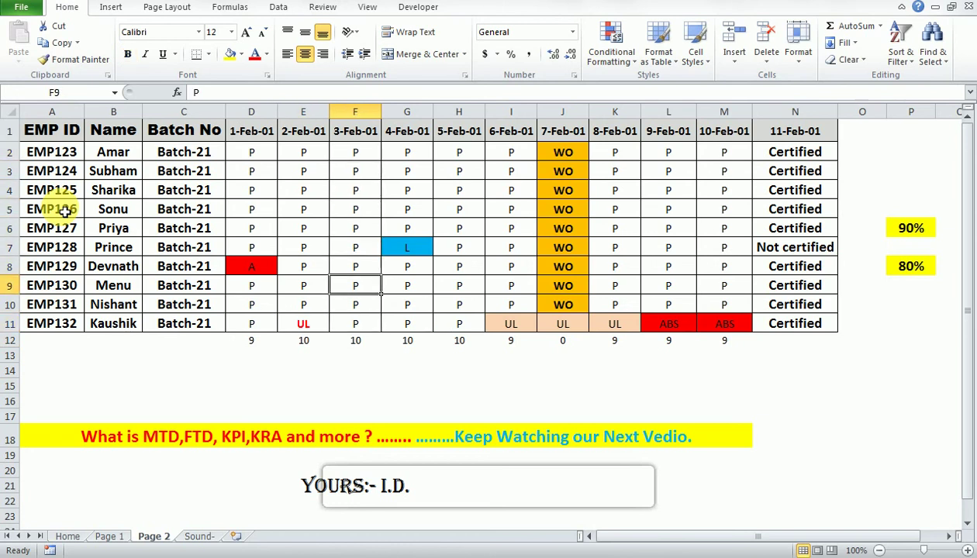
# Return through the 3-Feb-01 attendance entries to the first employee's row
pyautogui.press('Up')
pyautogui.press('Up')
pyautogui.press('Up')
pyautogui.press('Up')
pyautogui.press('Up')
pyautogui.press('Up')
pyautogui.press('Up')
pyautogui.press('Up')
pyautogui.press('Up')
pyautogui.press('Up')
# Examine the 4-Feb-01 attendance entries in column G down to the L mark in G7
pyautogui.press('Right')
pyautogui.press('Right')
pyautogui.press('Left')
pyautogui.press('Down')
pyautogui.press('Down')
pyautogui.press('Down')
pyautogui.press('Down')
pyautogui.press('Down')
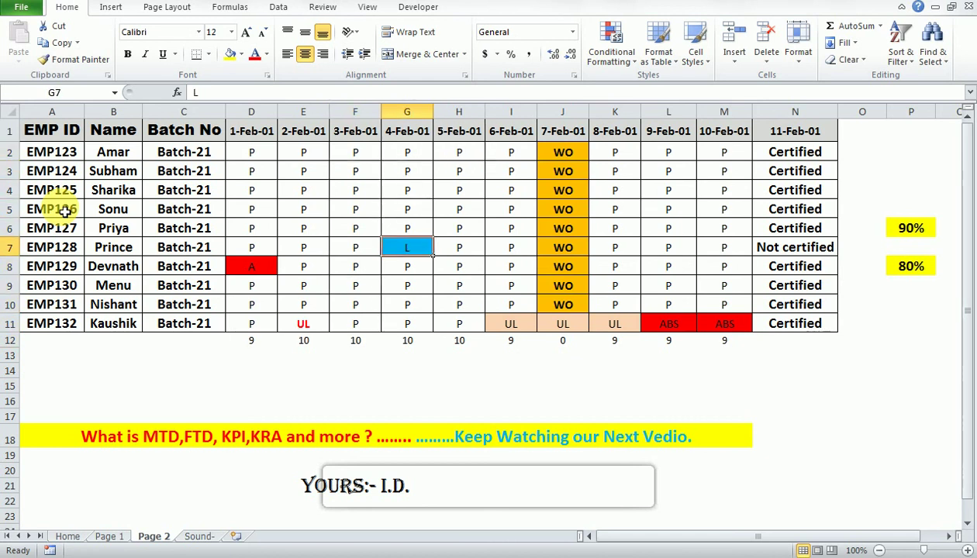
# Check the 4-Feb-01 attendance entries above and below the L mark in column G
pyautogui.press('Up')
pyautogui.press('Up')
pyautogui.press('Down')
pyautogui.press('Down')
pyautogui.press('Down')
pyautogui.press('Down')
pyautogui.press('Down')
pyautogui.press('Down')
pyautogui.press('Down')
pyautogui.press('Up')
pyautogui.press('Up')
pyautogui.press('Up')
pyautogui.press('Up')
pyautogui.press('Up')
pyautogui.press('Up')
# Compare the L mark in G7 with its neighbouring entries and the same employee's 5-Feb-01 entry in H7
pyautogui.press('Down')
pyautogui.press('Down')
pyautogui.press('Up')
pyautogui.press('Down')
pyautogui.press('Up')
pyautogui.press('Up')
pyautogui.press('Down')
pyautogui.press('Down')
pyautogui.press('Up')
pyautogui.press('Right')
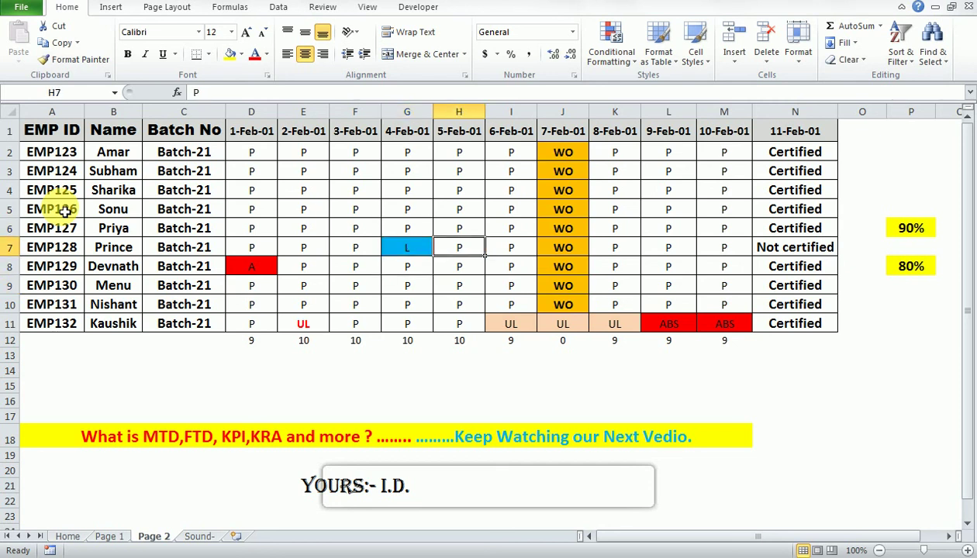
pyautogui.press('Left')
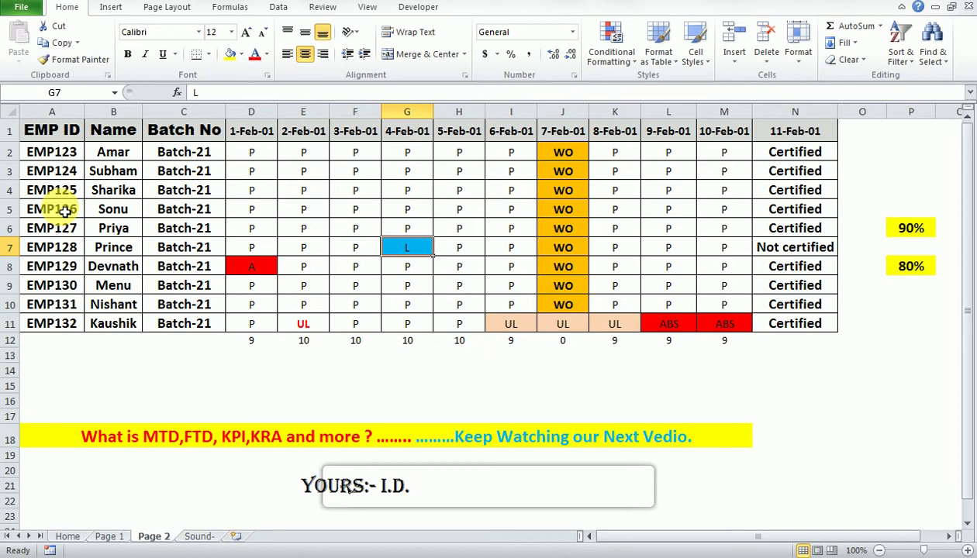
# Recheck the entries around G7 and go up the 4-Feb-01 column to G2
pyautogui.press('Up')
pyautogui.press('Up')
pyautogui.press('Down')
pyautogui.press('Down')
pyautogui.press('Down')
pyautogui.press('Up')
pyautogui.press('Up')
pyautogui.press('Up')
pyautogui.press('Up')
pyautogui.press('Up')
pyautogui.press('Up')
pyautogui.press('Up')
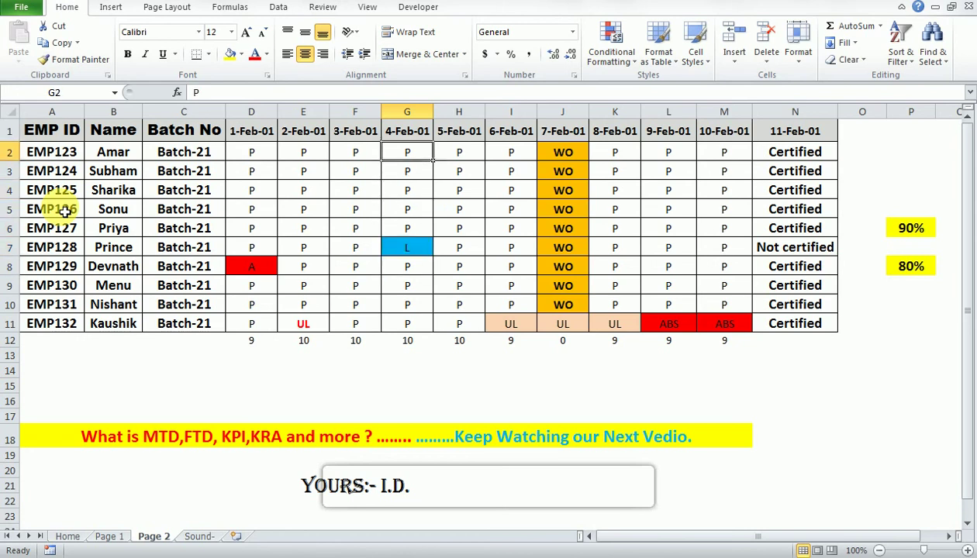
# Review the 4-Feb-01 attendance entries from G2 down past the L mark
pyautogui.press('Down')
pyautogui.press('Down')
pyautogui.press('Down')
pyautogui.press('Down')
pyautogui.press('Down')
pyautogui.press('Down')
pyautogui.press('Down')
# Examine the 5-Feb-01 attendance entries going up column H to the first entry in H2
pyautogui.press('Right')
pyautogui.press('Up')
pyautogui.press('Up')
pyautogui.press('Up')
pyautogui.press('Up')
pyautogui.press('Up')
pyautogui.press('Up')
pyautogui.press('Up')
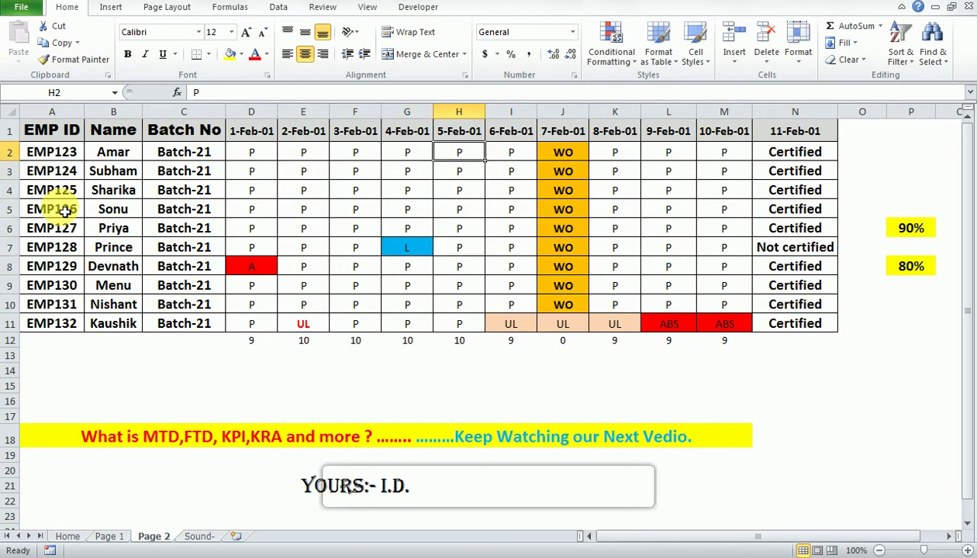
# Check the first few 5-Feb-01 attendance entries from H2 to H6 and return to H2
pyautogui.press('Down')
pyautogui.press('Down')
pyautogui.press('Down')
pyautogui.press('Down')
pyautogui.press('Up')
pyautogui.press('Up')
pyautogui.press('Up')
pyautogui.press('Up')
# Review the 5-Feb-01 attendance entries from H2 down to the last employee in H11
pyautogui.press('Down')
pyautogui.press('Down')
pyautogui.press('Down')
pyautogui.press('Down')
pyautogui.press('Down')
pyautogui.press('Down')
pyautogui.press('Down')
pyautogui.press('Down')
pyautogui.press('Down')
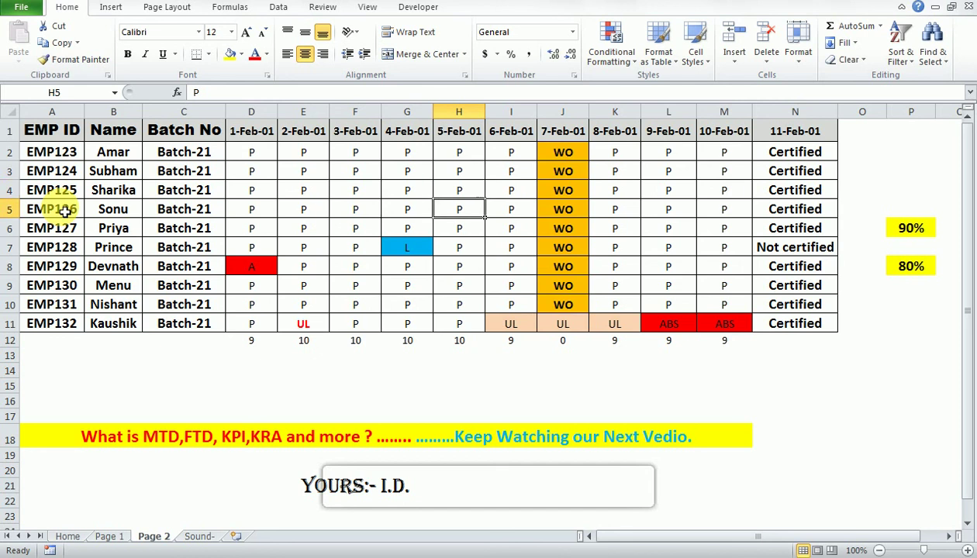
pyautogui.press('Down')
# Examine the 6-Feb-01 attendance entries going up column I to I2
pyautogui.press('Right')
pyautogui.press('Up')
pyautogui.press('Up')
pyautogui.press('Up')
pyautogui.press('Up')
pyautogui.press('Up')
pyautogui.press('Up')
pyautogui.press('Up')
pyautogui.press('Up')
pyautogui.press('Up')
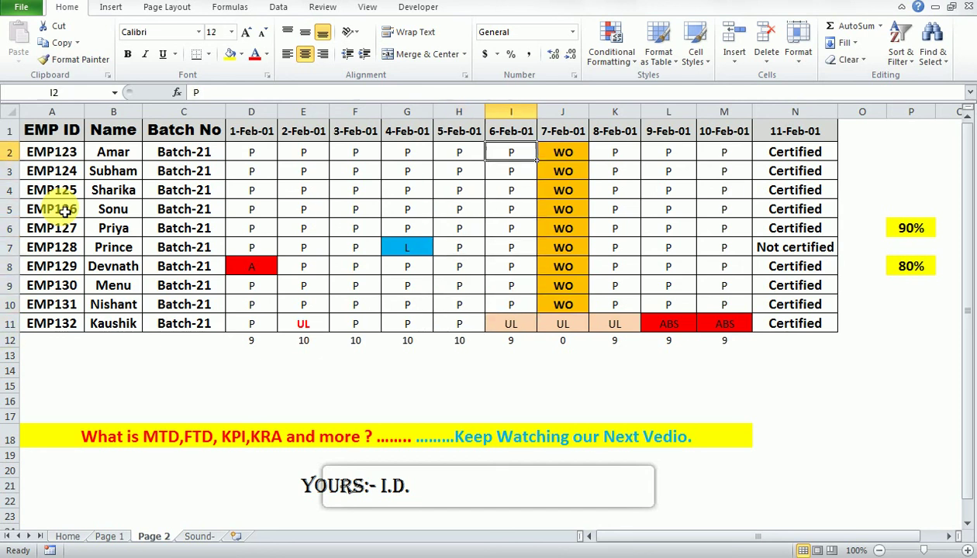
# Review the 6-Feb-01 attendance entries from I2 down to the UL mark in I11
pyautogui.press('Down')
pyautogui.press('Down')
pyautogui.press('Down')
pyautogui.press('Down')
pyautogui.press('Down')
pyautogui.press('Down')
pyautogui.press('Down')
pyautogui.press('Down')
pyautogui.press('Down')
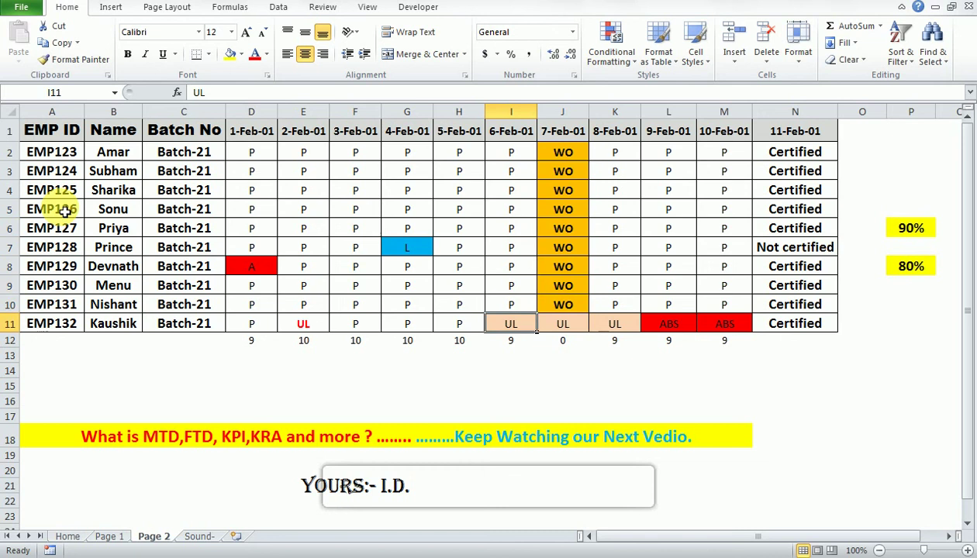
# Compare the UL mark in I11 with the same employee's earlier UL mark in E11
pyautogui.press('Left')
pyautogui.press('Left')
pyautogui.press('Left')
pyautogui.press('Left')
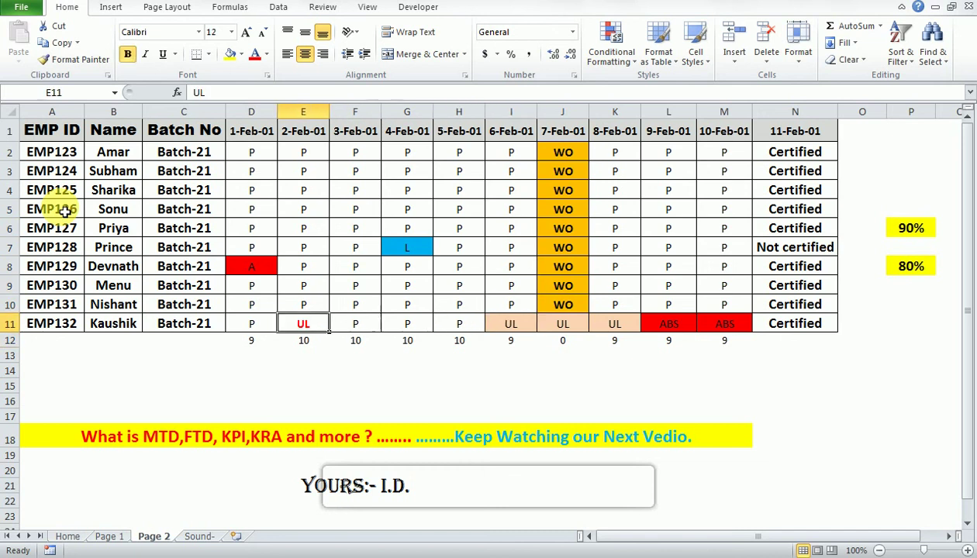
pyautogui.press('Right')
pyautogui.press('Right')
pyautogui.press('Right')
pyautogui.press('Right')
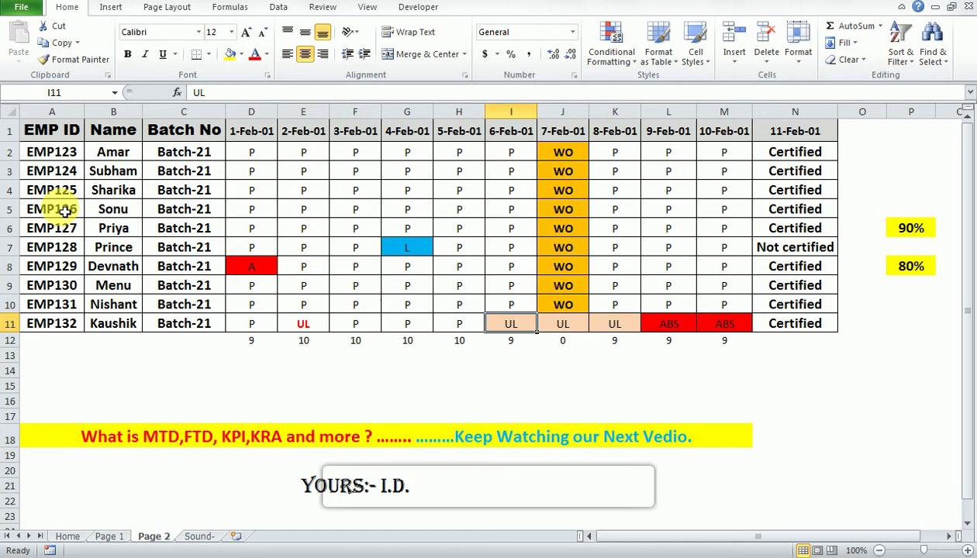
# Examine the WO entries going up the 7-Feb-01 column to J2
pyautogui.press('Right')
pyautogui.press('Up')
pyautogui.press('Up')
pyautogui.press('Right')
pyautogui.press('Up')
pyautogui.press('Left')
pyautogui.press('Up')
pyautogui.press('Up')
pyautogui.press('Up')
pyautogui.press('Up')
pyautogui.press('Up')
pyautogui.press('Up')
# Fill J11 in the 7-Feb-01 column with the WO mark from the cell above
pyautogui.press('Down')
pyautogui.press('Down')
pyautogui.press('Down')
pyautogui.press('Down')
pyautogui.press('Down')
pyautogui.press('Down')
pyautogui.press('Down')
pyautogui.press('Down')
pyautogui.press('Down')
pyautogui.hotkey('ctrl', 'd')
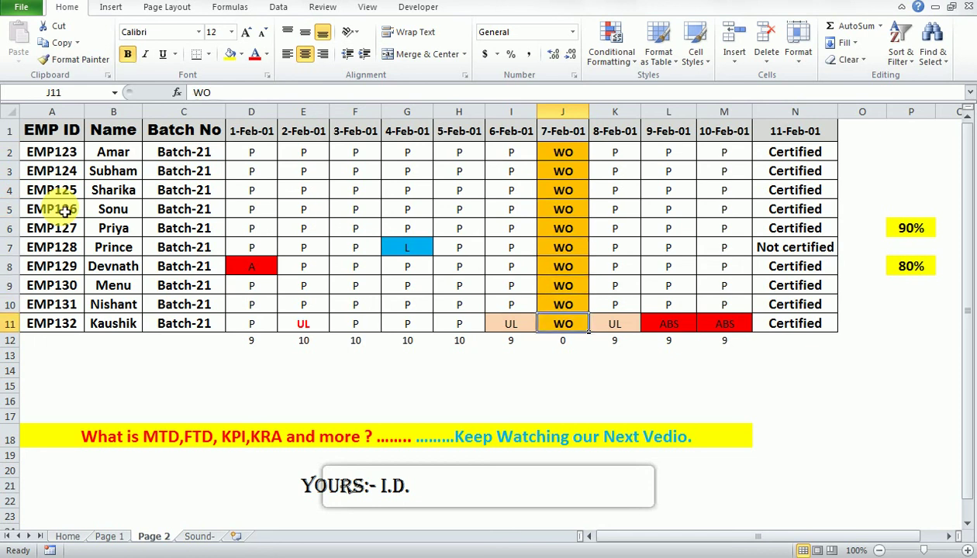
# Examine the 8-Feb-01 attendance entries going up column K to its header
pyautogui.press('Right')
pyautogui.press('Up')
pyautogui.press('Up')
pyautogui.press('Up')
pyautogui.press('Up')
pyautogui.press('Up')
pyautogui.press('Up')
pyautogui.press('Up')
pyautogui.press('Up')
pyautogui.press('Up')
pyautogui.press('Up')
# Review the 8-Feb-01 attendance entries from the header down to the UL mark in K11
pyautogui.press('Down')
pyautogui.press('Down')
pyautogui.press('Down')
pyautogui.press('Down')
pyautogui.press('Down')
pyautogui.press('Down')
pyautogui.press('Down')
pyautogui.press('Down')
pyautogui.press('Down')
pyautogui.press('Down')
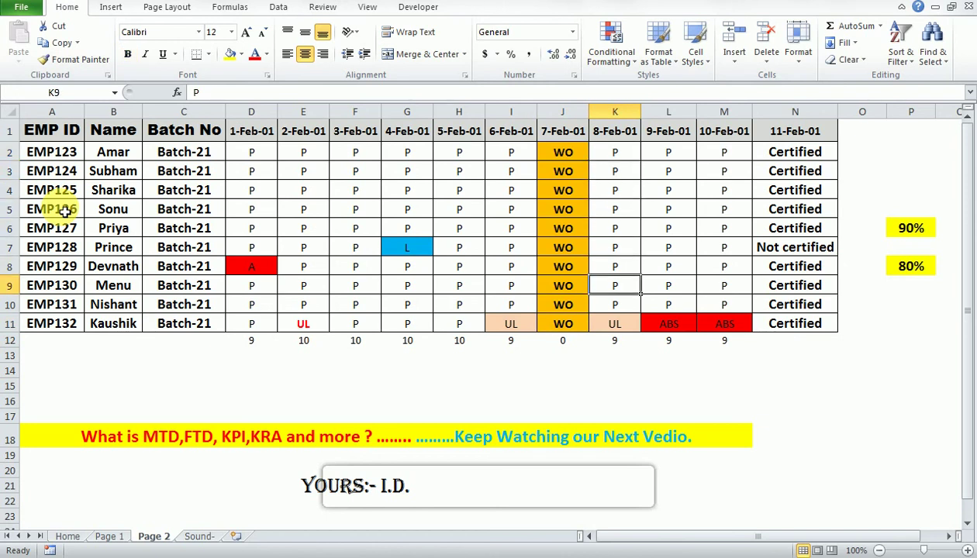
pyautogui.press('Up')
pyautogui.press('Down')
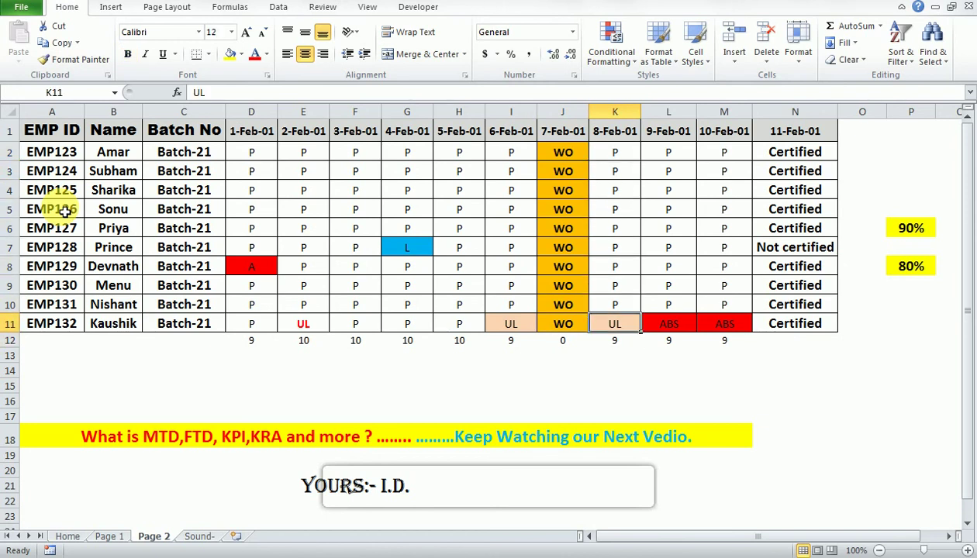
# Check the neighbouring 9-Feb-01 entries and go back up the 8-Feb-01 column
pyautogui.press('Right')
pyautogui.press('Up')
pyautogui.press('Up')
pyautogui.press('Left')
pyautogui.press('Up')
pyautogui.press('Up')
pyautogui.press('Up')
pyautogui.press('Up')
pyautogui.press('Up')
pyautogui.press('Up')
pyautogui.press('Up')
pyautogui.press('Up')
# Check the first 9-Feb-01 entries in column L and undo the WO fill in J11
pyautogui.press('Right')
pyautogui.press('Down')
pyautogui.press('Down')
pyautogui.press('Up')
pyautogui.press('Up')
pyautogui.press('Down')
pyautogui.hotkey('ctrl', 'z')
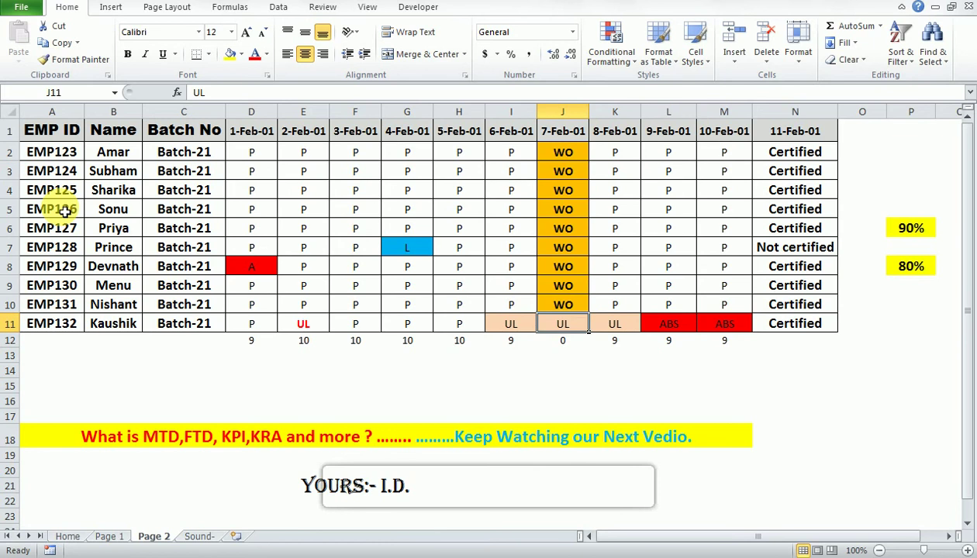
# Compare the last employee's leave and absence marks in row 11 on either side of 7-Feb-01
pyautogui.press('Right')
pyautogui.press('Down')
pyautogui.press('Right')
pyautogui.press('Right')
pyautogui.press('Up')
pyautogui.press('Left')
pyautogui.press('Left')
pyautogui.press('Left')
pyautogui.press('Left')
pyautogui.press('Right')
pyautogui.press('Right')
pyautogui.press('Right')
pyautogui.press('Left')
pyautogui.press('Left')
# Try filling J11 with the WO mark from J10, and undo that fill
pyautogui.press('Up')
pyautogui.press('Down')
pyautogui.hotkey('ctrl', 'd')
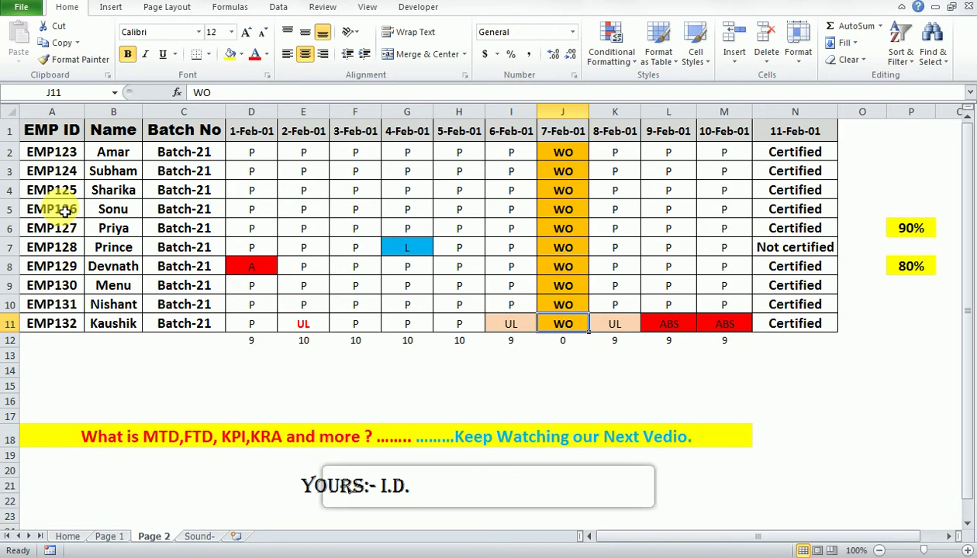
pyautogui.hotkey('ctrl', 'z')
# Select the three consecutive UL marks from 6-Feb-01 to 8-Feb-01 in I11:K11
pyautogui.press('Right')
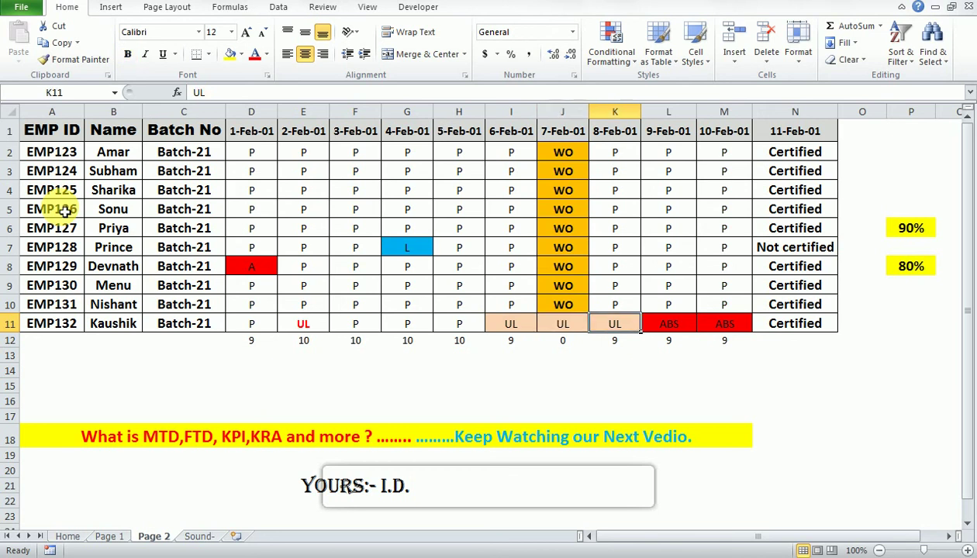
pyautogui.press('Left')
pyautogui.press('Left')
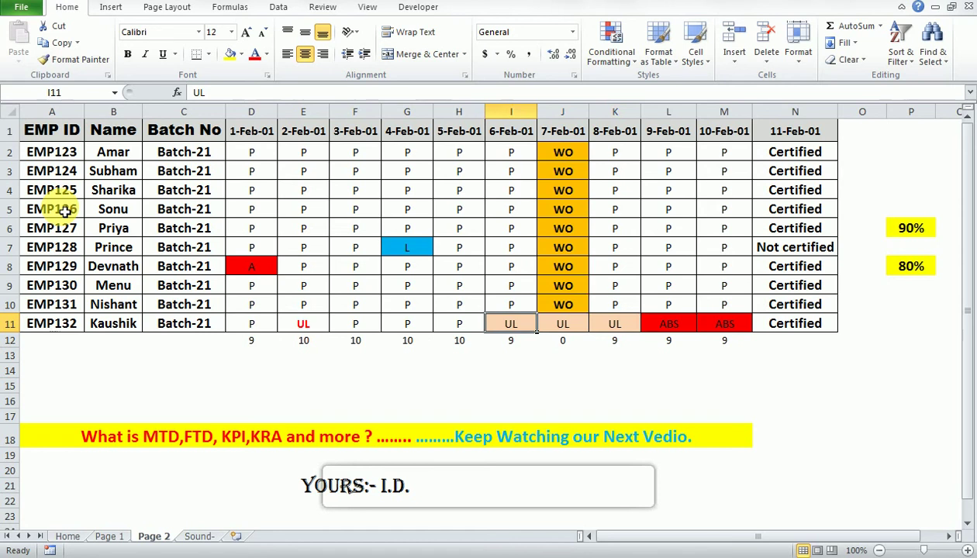
pyautogui.hotkey('shift', 'Down')
pyautogui.hotkey('shift', 'Up')
pyautogui.hotkey('shift', 'Right')
pyautogui.hotkey('shift', 'Right')
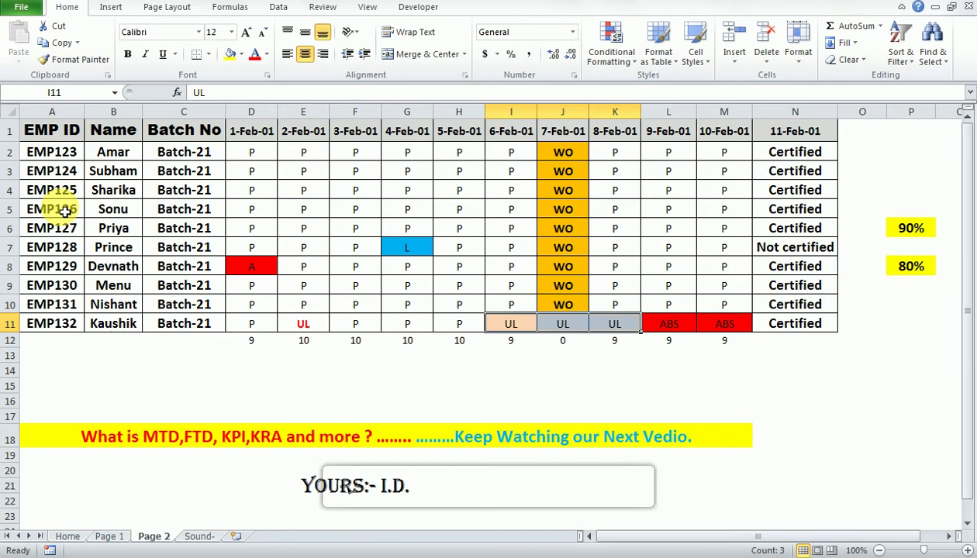
# Examine the ABS marks for 9-Feb-01 and 10-Feb-01 in L11 and M11
pyautogui.press('Right')
pyautogui.press('Right')
pyautogui.press('Right')
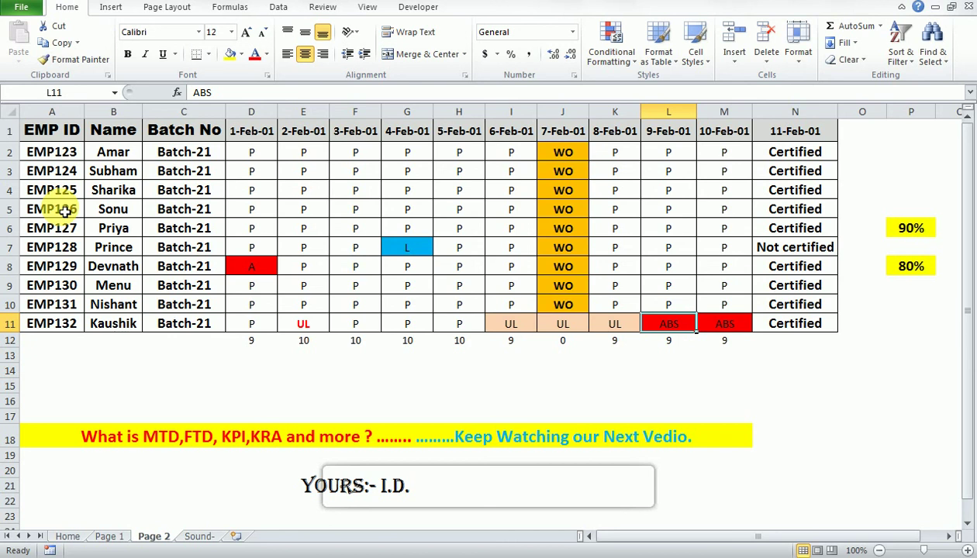
pyautogui.press('Right')
pyautogui.press('Left')
pyautogui.press('Right')
pyautogui.press('Left')
# Review the last employee's attendance marks in row 11 backwards to the 1-Feb-01 entry in D11
pyautogui.press('Left')
pyautogui.press('Left')
pyautogui.press('Left')
pyautogui.press('Left')
pyautogui.press('Left')
pyautogui.press('Left')
pyautogui.press('Left')
pyautogui.press('Left')
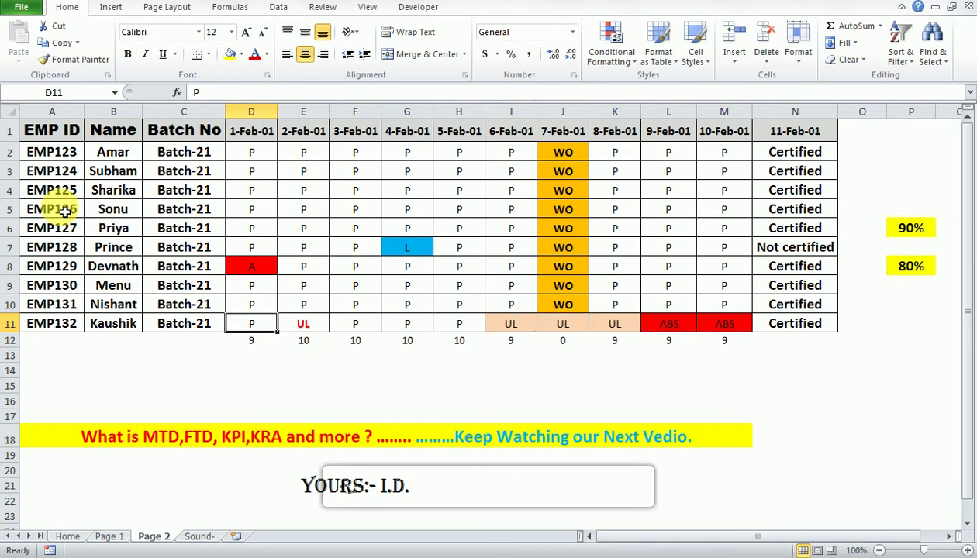
# Review the last employee's attendance from D11 forward to the 6-Feb-01 UL mark in I11
pyautogui.press('Right')
pyautogui.press('Right')
pyautogui.press('Right')
pyautogui.press('Right')
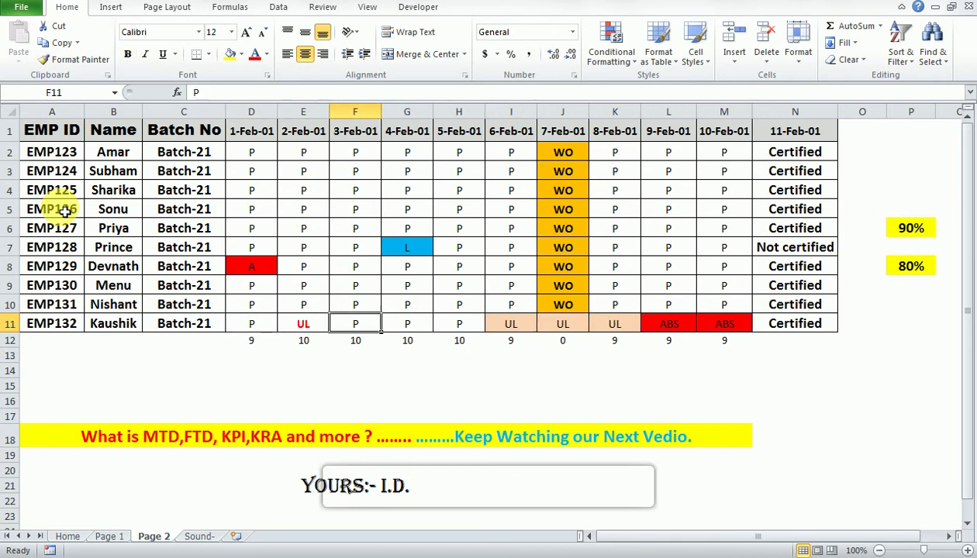
pyautogui.press('Right')
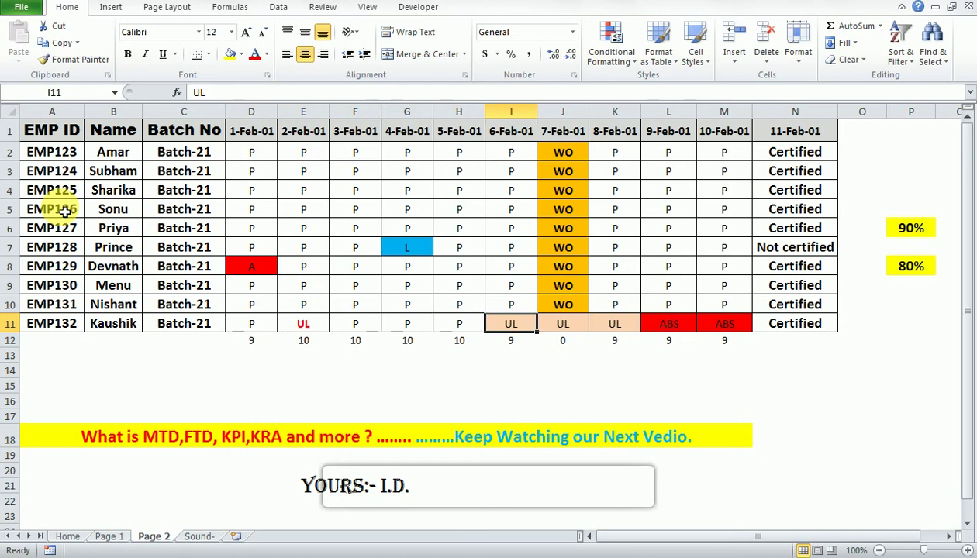
# Review the last employee's marks in row 11 from the 7-Feb-01 UL in J11 back to 1-Feb-01 in D11
pyautogui.press('Left')
pyautogui.press('Right')
pyautogui.press('Right')
pyautogui.press('Left')
pyautogui.press('Left')
pyautogui.press('Left')
pyautogui.press('Left')
pyautogui.press('Left')
pyautogui.press('Left')
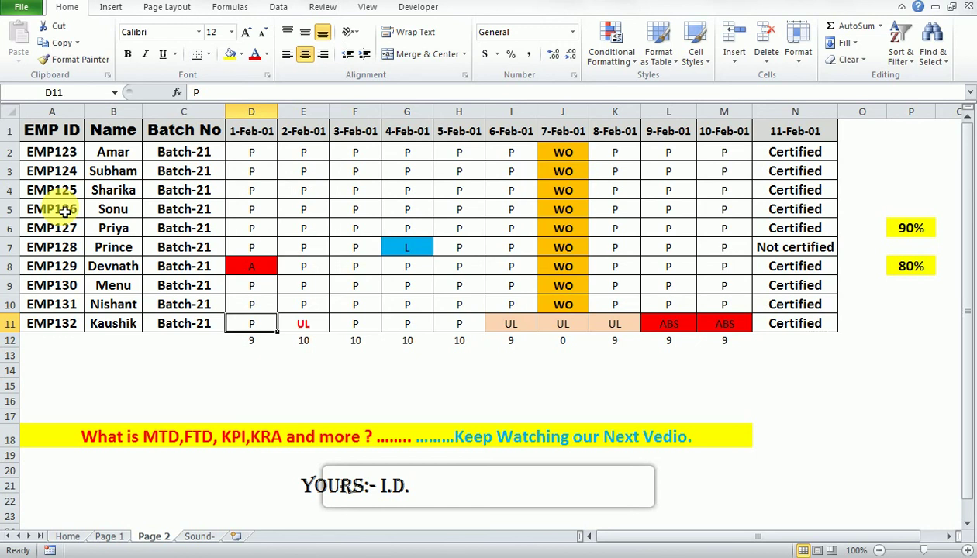
# Review the last employee's marks from the batch number in C11 forward to 5-Feb-01 in H11
pyautogui.press('Left')
pyautogui.press('Right')
pyautogui.press('Right')
pyautogui.press('Right')
pyautogui.press('Right')
pyautogui.press('Right')
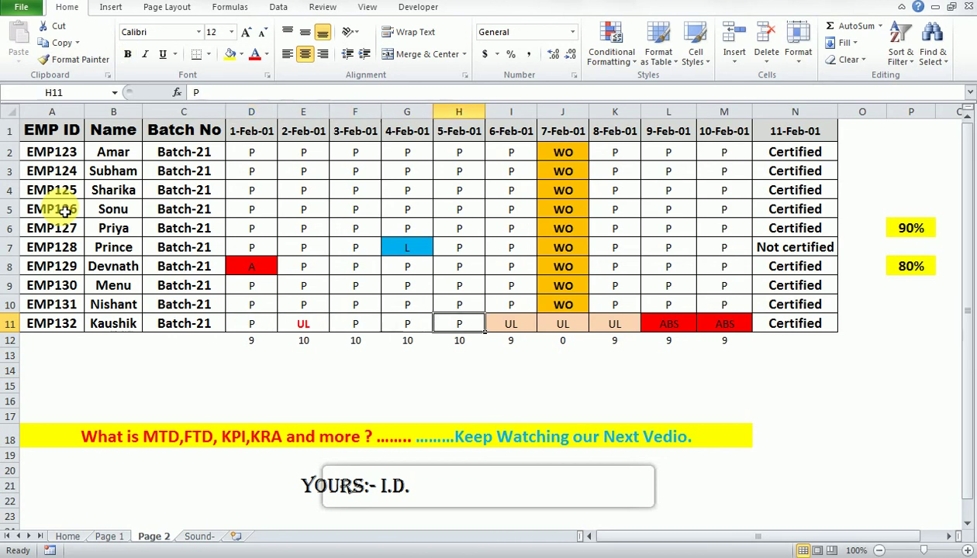
# Review the last employee's marks from 5-Feb-01 in H11 back to 1-Feb-01 in D11
pyautogui.press('Left')
pyautogui.press('Left')
pyautogui.press('Left')
pyautogui.press('Left')
pyautogui.press('Left')
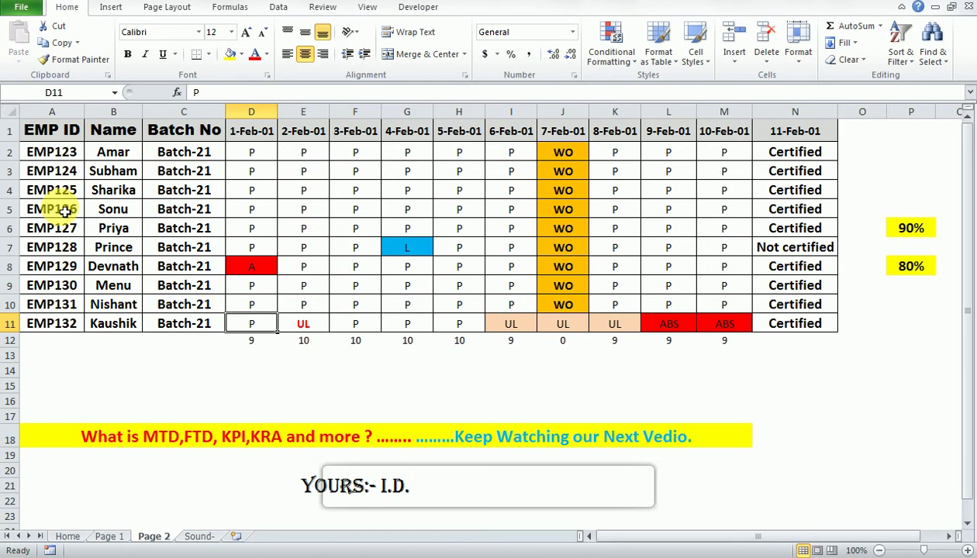
# Examine the last employee's marks from D11 through the UL entries to the ABS mark for 10-Feb-01 in M11
pyautogui.press('Right')
pyautogui.press('Right')
pyautogui.press('Right')
pyautogui.press('Right')
pyautogui.press('Right')
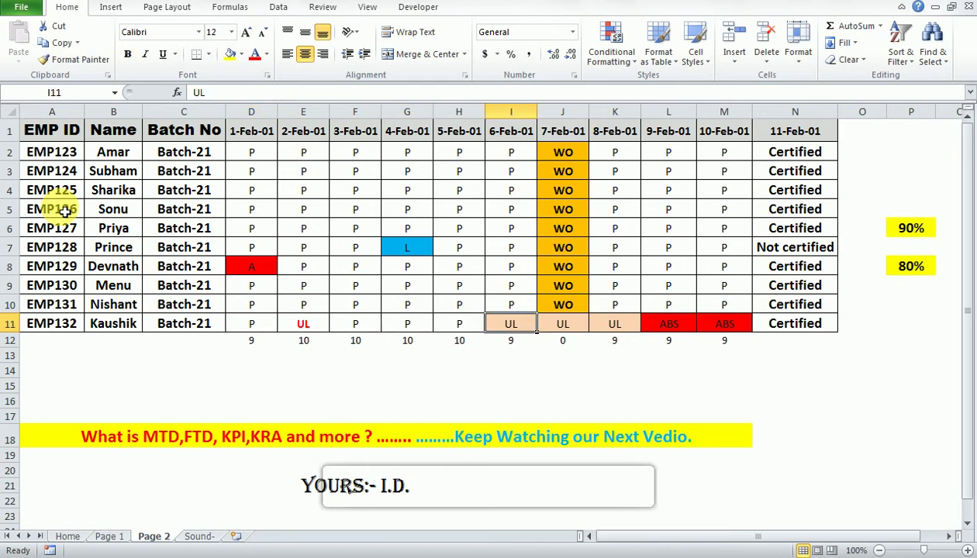
pyautogui.press('Right')
pyautogui.press('Right')
pyautogui.press('Right')
pyautogui.press('Right')
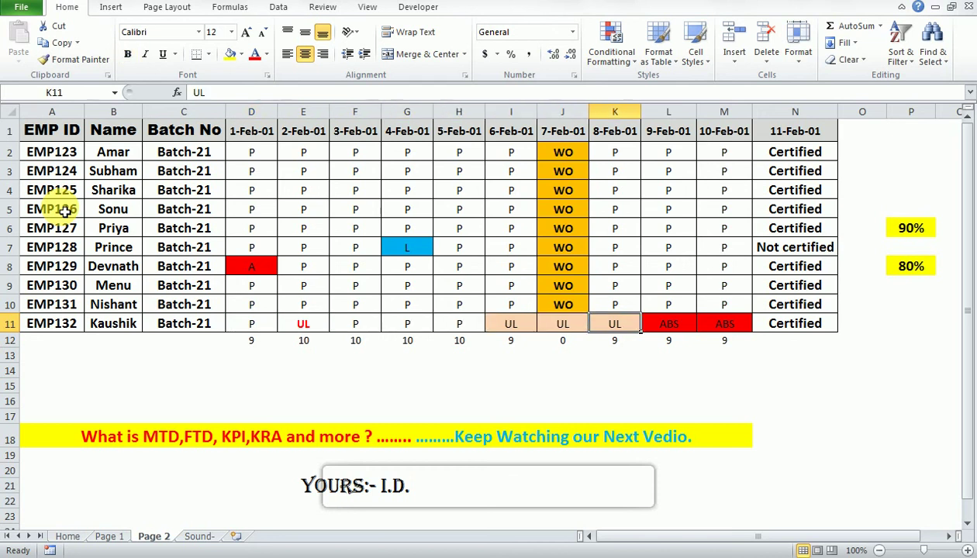
# Review the last employee's marks from the ABS entries back to 2-Feb-01 and 3-Feb-01 in E11 and F11
pyautogui.press('Left')
pyautogui.press('Left')
pyautogui.press('Left')
pyautogui.press('Left')
pyautogui.press('Left')
pyautogui.press('Left')
pyautogui.press('Left')
pyautogui.press('Left')
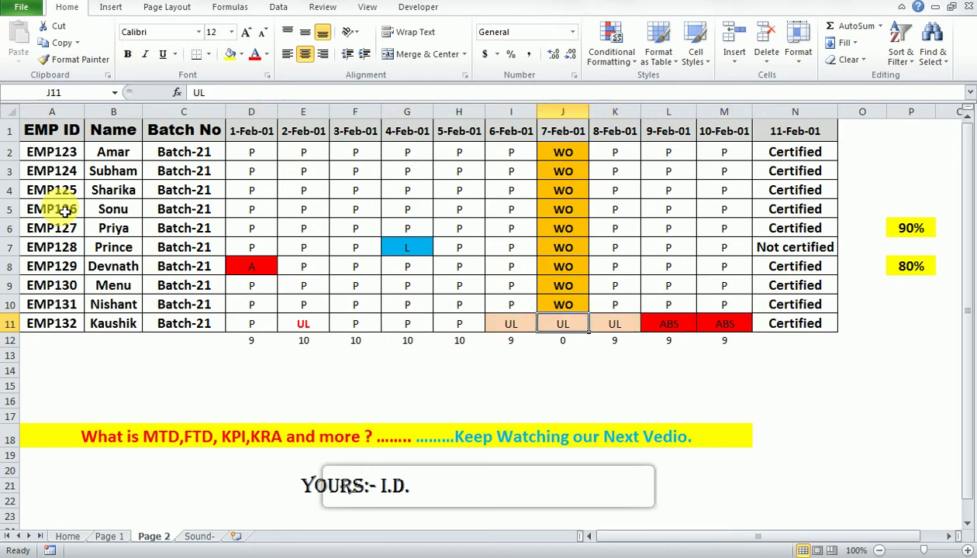
pyautogui.press('Right')
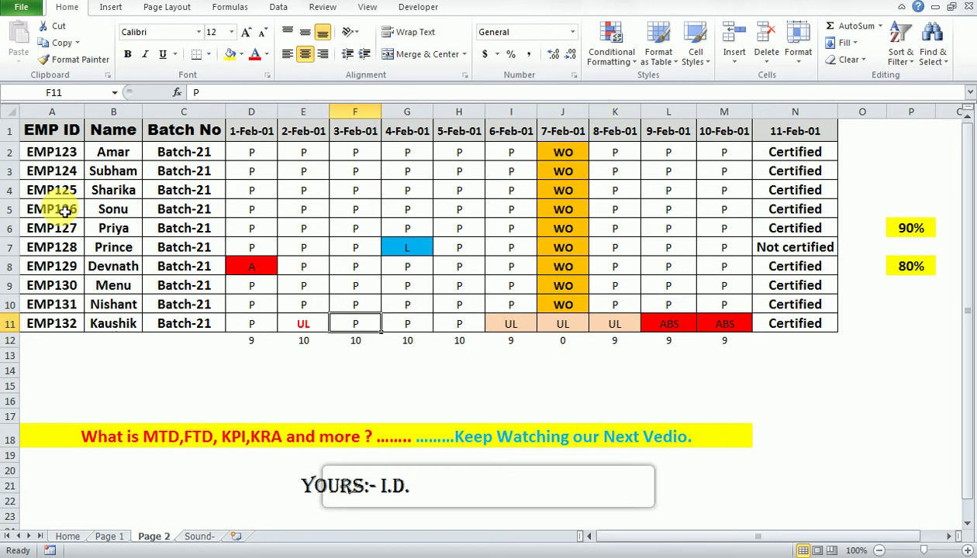
# Enter absc as the last employee's 3-Feb-01 mark in F11 and undo the entry
pyautogui.press('Left')
pyautogui.press('Right')
pyautogui.write('ab')
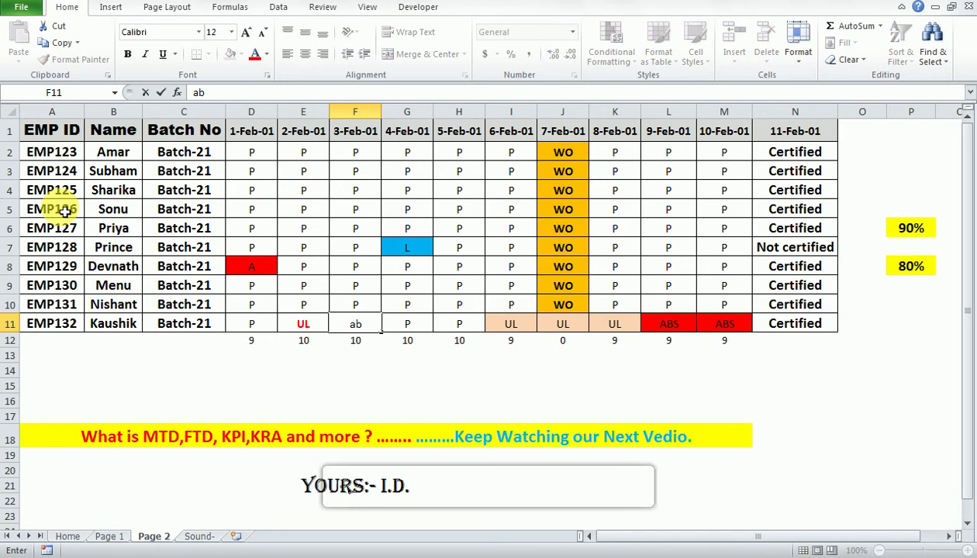
pyautogui.write('sc')
pyautogui.press('Return')
pyautogui.press('Up')
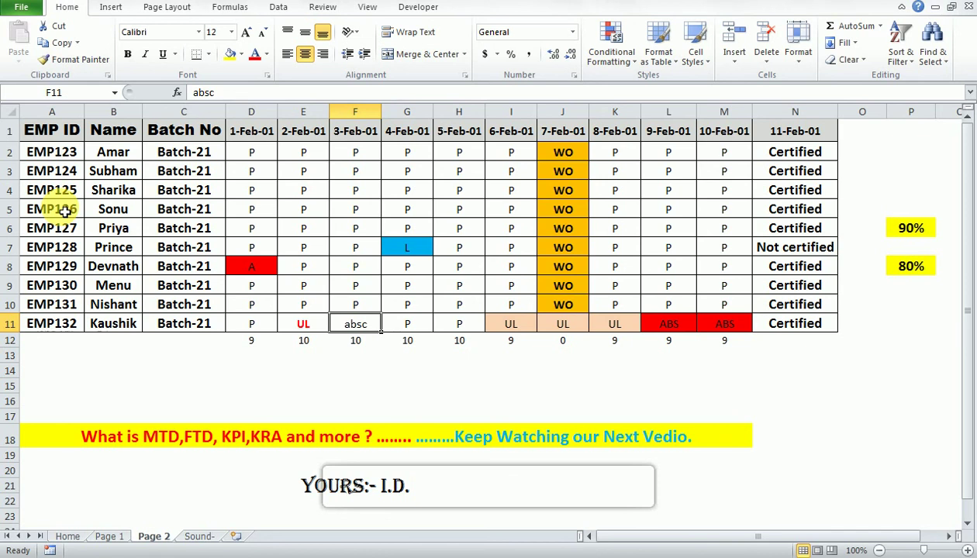
pyautogui.hotkey('ctrl', 'z')
# Examine the last employee's marks from F11 forward to the ABS in M11 and back to the UL in I11
pyautogui.press('Right')
pyautogui.press('Right')
pyautogui.press('Right')
pyautogui.press('Right')
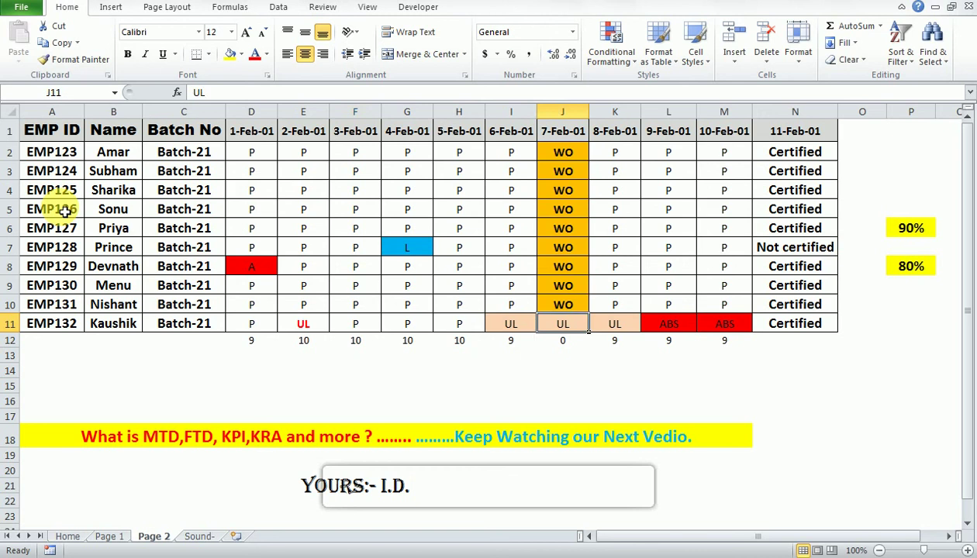
pyautogui.press('Right')
pyautogui.press('Right')
pyautogui.press('Right')
pyautogui.press('Left')
pyautogui.press('Left')
pyautogui.press('Left')
pyautogui.press('Left')
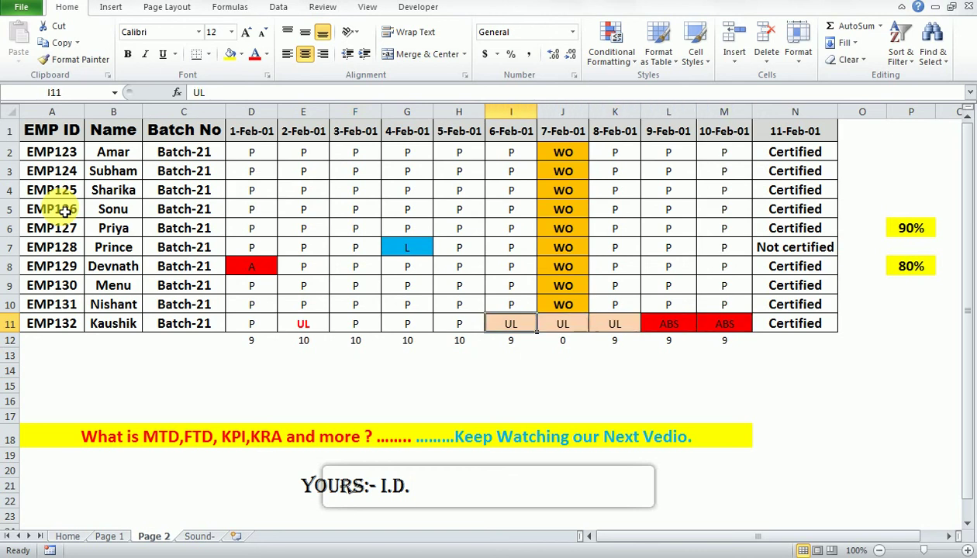
# Review the last employee's marks from I11 to the 11-Feb-01 status in N11, ending on the ABS in M11
pyautogui.press('Right')
pyautogui.press('Right')
pyautogui.press('Right')
pyautogui.press('Right')
pyautogui.press('Right')
pyautogui.press('Left')
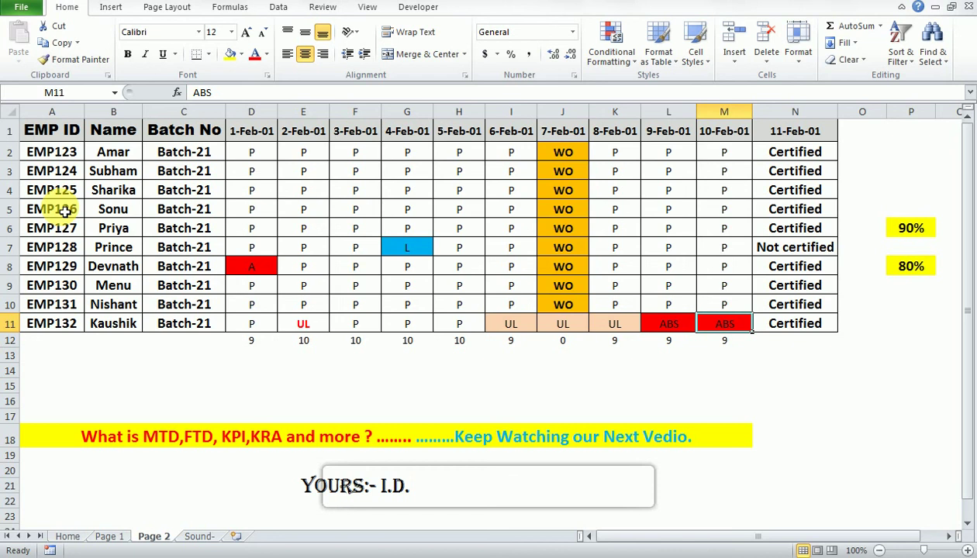
# Look through the certification statuses from N10 to N7 and the 10-Feb-01 marks up to the first employee in M2
pyautogui.press('Up')
pyautogui.press('Up')
pyautogui.press('Down')
pyautogui.press('Right')
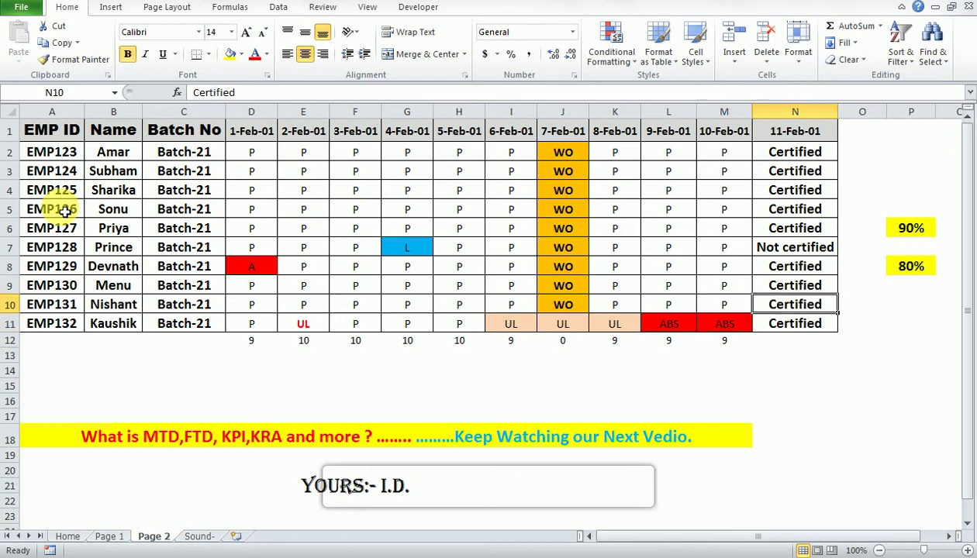
pyautogui.press('Up')
pyautogui.press('Up')
pyautogui.press('Up')
pyautogui.press('Left')
pyautogui.press('Up')
pyautogui.press('Up')
pyautogui.press('Up')
pyautogui.press('Up')
pyautogui.press('Up')
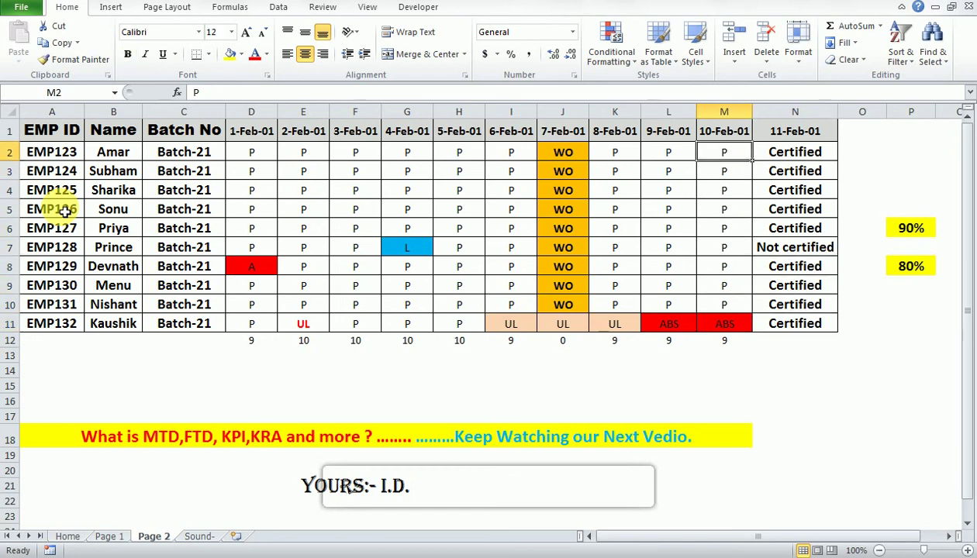
# Select the P marks for 10-Feb-01 in M2:M10, leaving out the ABS entry in M11
pyautogui.hotkey('shift', 'Down')
pyautogui.hotkey('shift', 'Down')
pyautogui.hotkey('shift', 'Down')
pyautogui.hotkey('shift', 'Down')
pyautogui.hotkey('shift', 'Down')
pyautogui.hotkey('shift', 'Down')
pyautogui.hotkey('shift', 'Down')
pyautogui.hotkey('shift', 'Down')
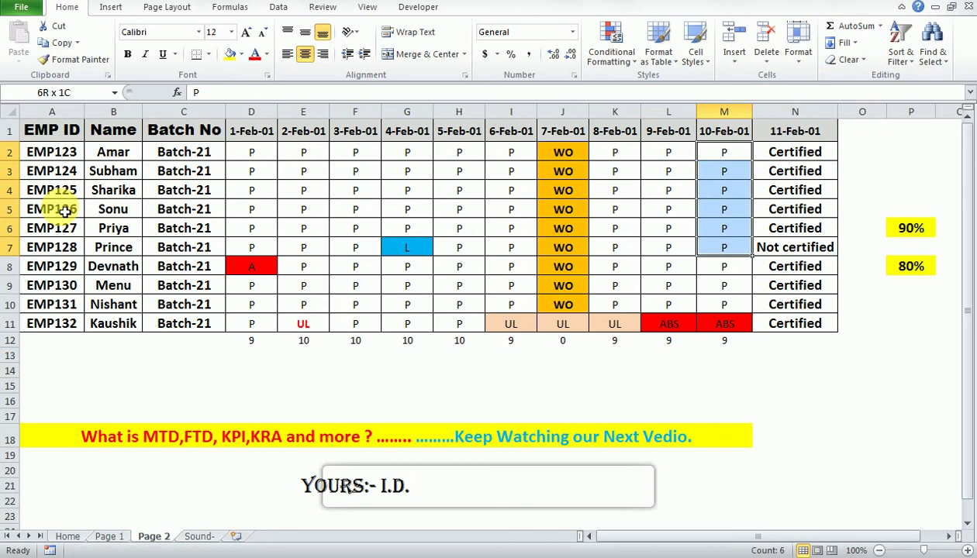
pyautogui.hotkey('shift', 'Down')
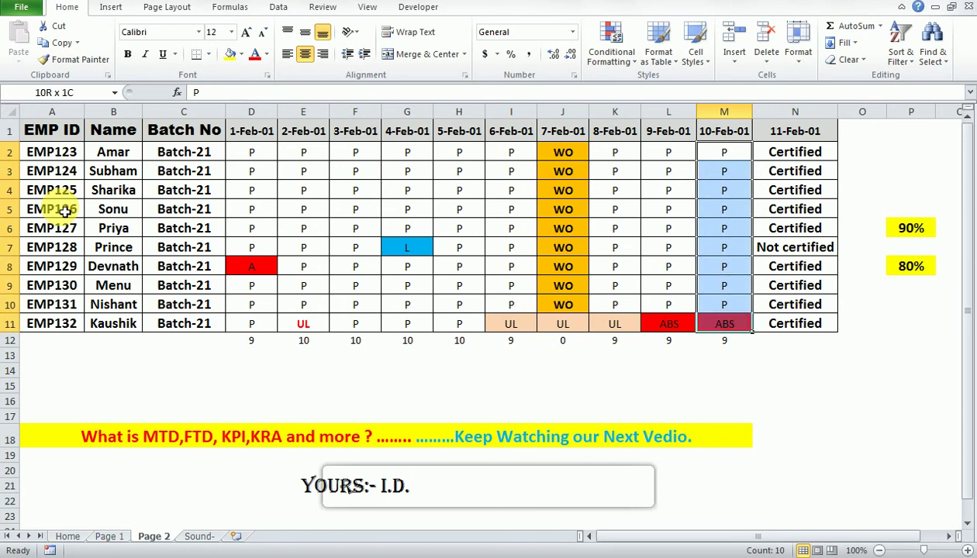
pyautogui.hotkey('shift', 'Up')
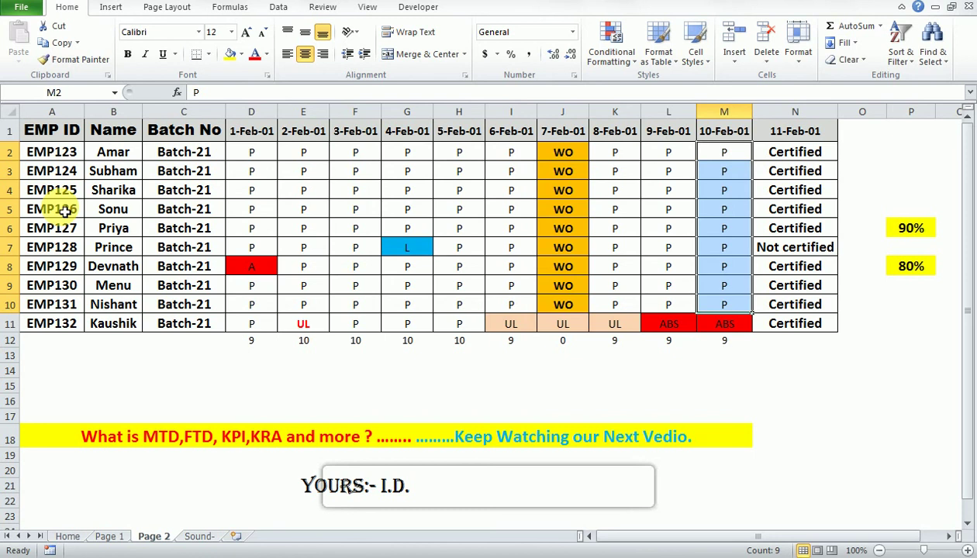
# Review the first employee's row from the certification status in N2 back to the 2-Feb-01 mark in E2
pyautogui.press('Right')
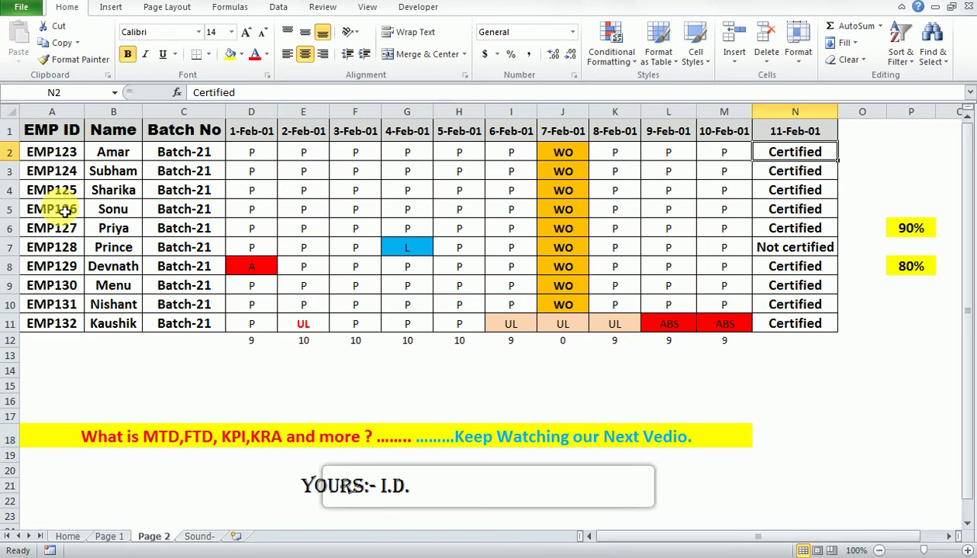
pyautogui.press('Left')
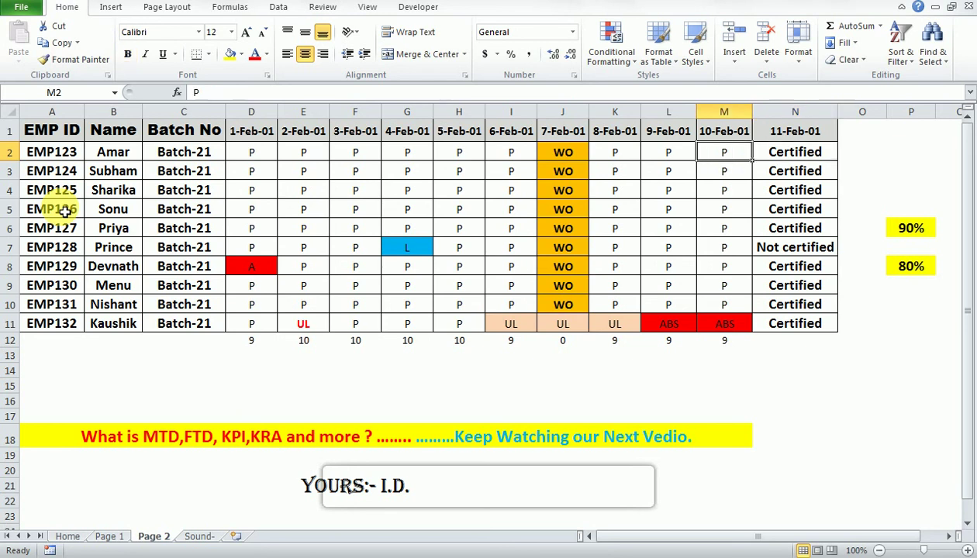
pyautogui.press('Left')
pyautogui.press('Left')
pyautogui.press('Left')
pyautogui.press('Left')
pyautogui.press('Left')
pyautogui.press('Left')
pyautogui.press('Left')
pyautogui.press('Left')
# Review the 2-Feb-01 marks from E2 down to E10, and row 10 across to 8-Feb-01 in K10
pyautogui.press('Down')
pyautogui.press('Down')
pyautogui.press('Down')
pyautogui.press('Down')
pyautogui.press('Down')
pyautogui.press('Down')
pyautogui.press('Down')
pyautogui.press('Down')
pyautogui.press('Right')
pyautogui.press('Right')
pyautogui.press('Right')
pyautogui.press('Right')
pyautogui.press('Right')
pyautogui.press('Right')
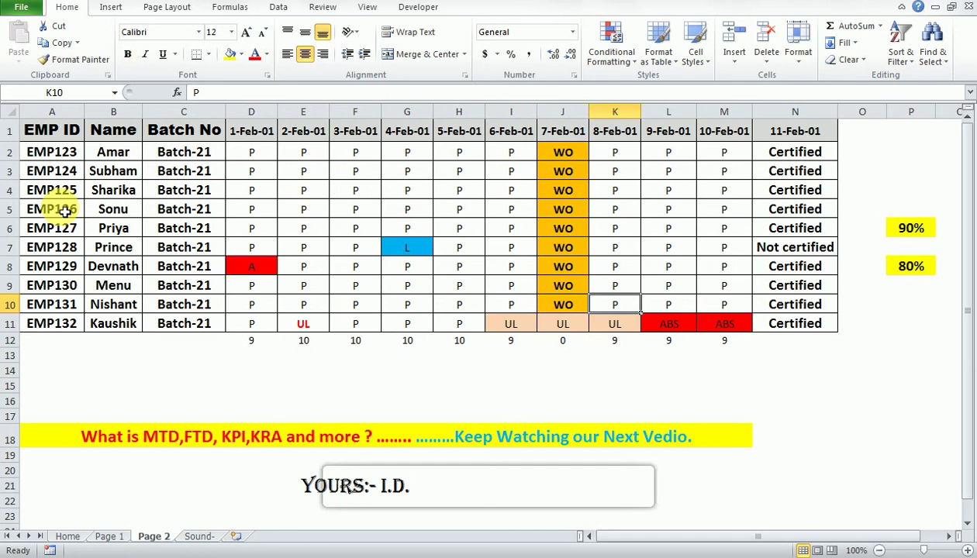
# Enter the note "Mock Calls" in the empty cell O14 outside the attendance table
pyautogui.press('Down')
pyautogui.press('Down')
pyautogui.press('Down')
pyautogui.press('Down')
pyautogui.press('Right')
pyautogui.press('Right')
pyautogui.press('Right')
pyautogui.press('Right')
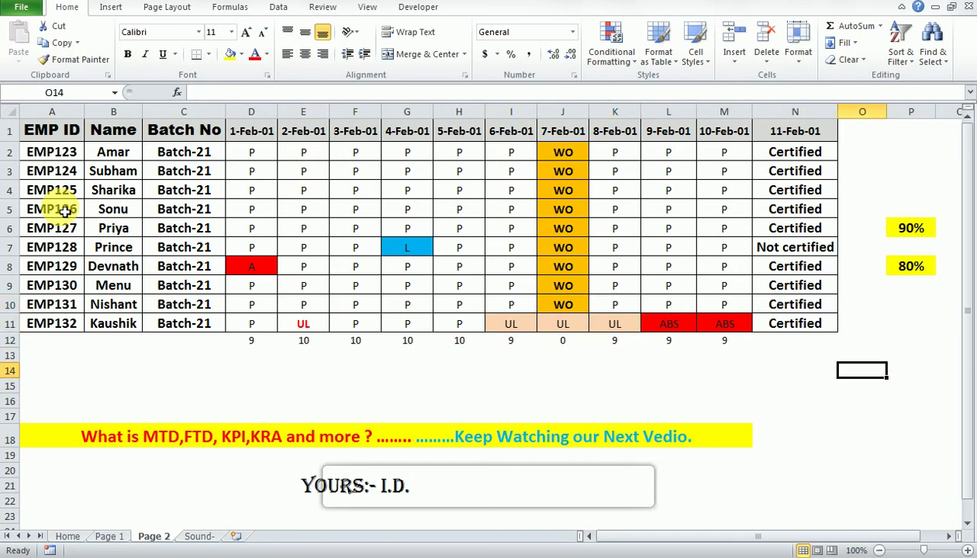
pyautogui.write('Mock Calls')
pyautogui.hotkey('ctrl', 'Return')
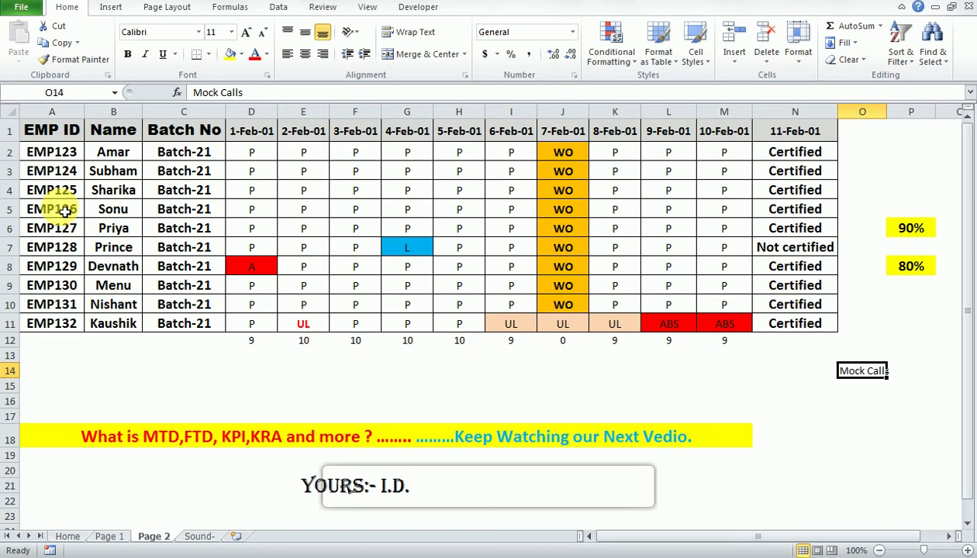
# Clear the Mock Calls note from O14 and undo the deletion
pyautogui.press('Up')
pyautogui.press('Up')
pyautogui.press('Down')
pyautogui.press('Down')
pyautogui.press('Delete')
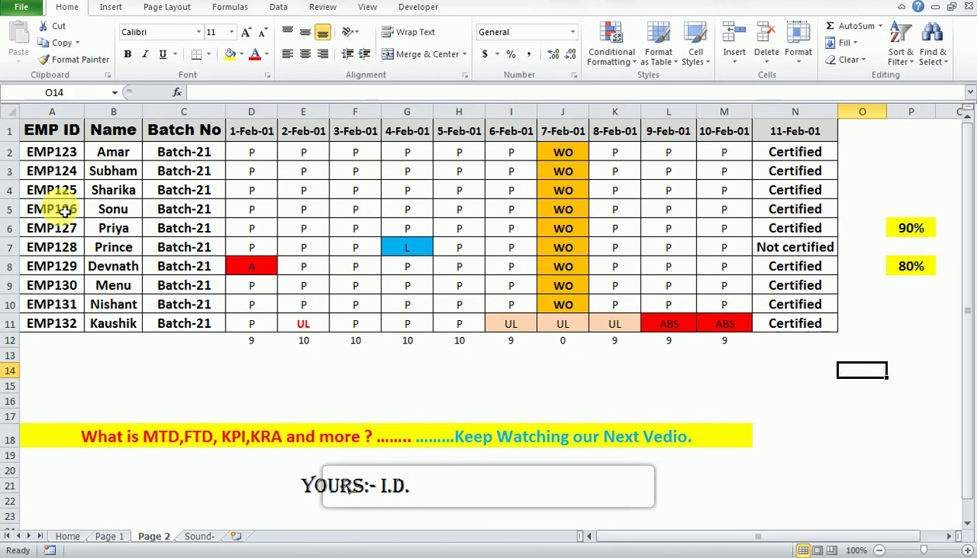
pyautogui.hotkey('ctrl', 'z')
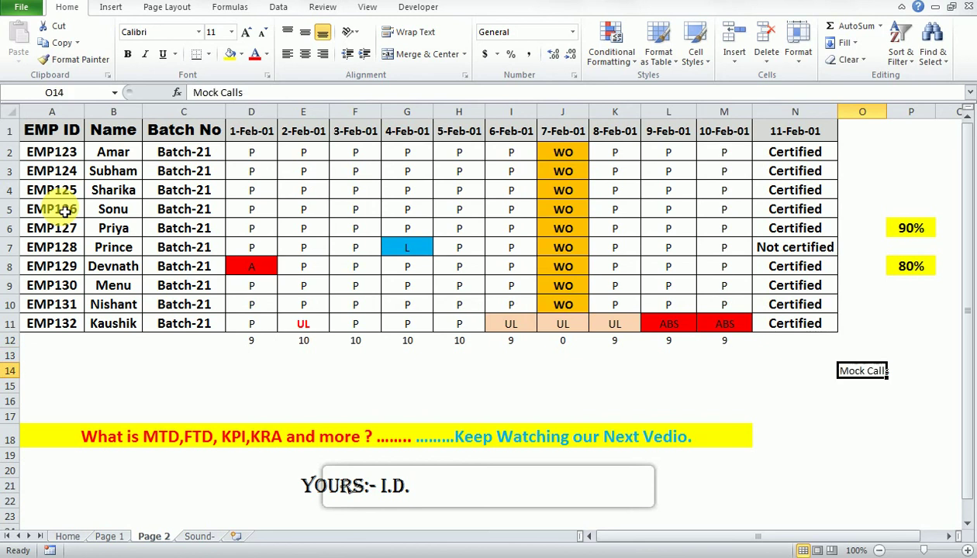
# Go back up the 11-Feb-01 column to examine the first employee's certification status in N2
pyautogui.press('Up')
pyautogui.press('Up')
pyautogui.press('Left')
pyautogui.press('Up')
pyautogui.press('Up')
pyautogui.press('Left')
pyautogui.press('Up')
pyautogui.press('Up')
pyautogui.press('Right')
pyautogui.press('Up')
pyautogui.press('Up')
pyautogui.press('Up')
pyautogui.press('Up')
pyautogui.press('Up')
pyautogui.press('Up')
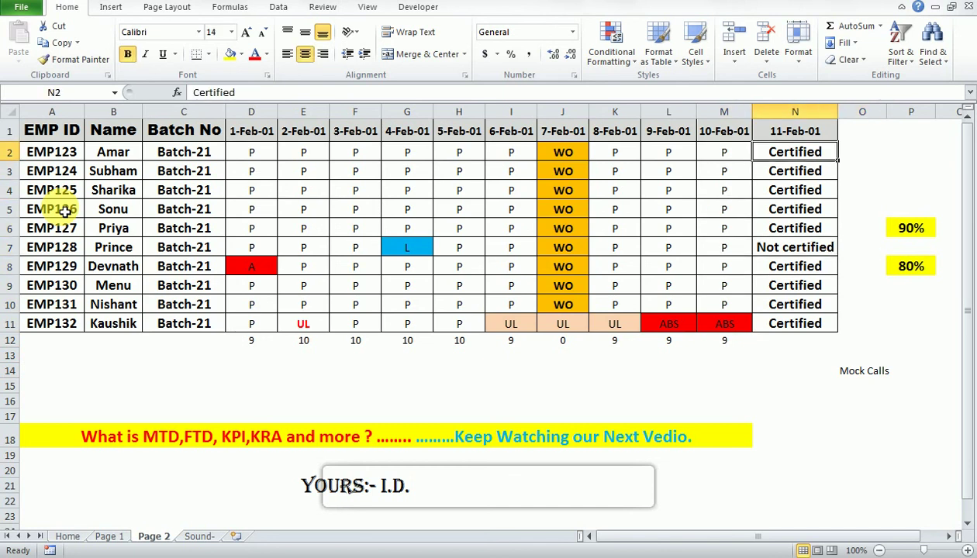
pyautogui.press('Right')
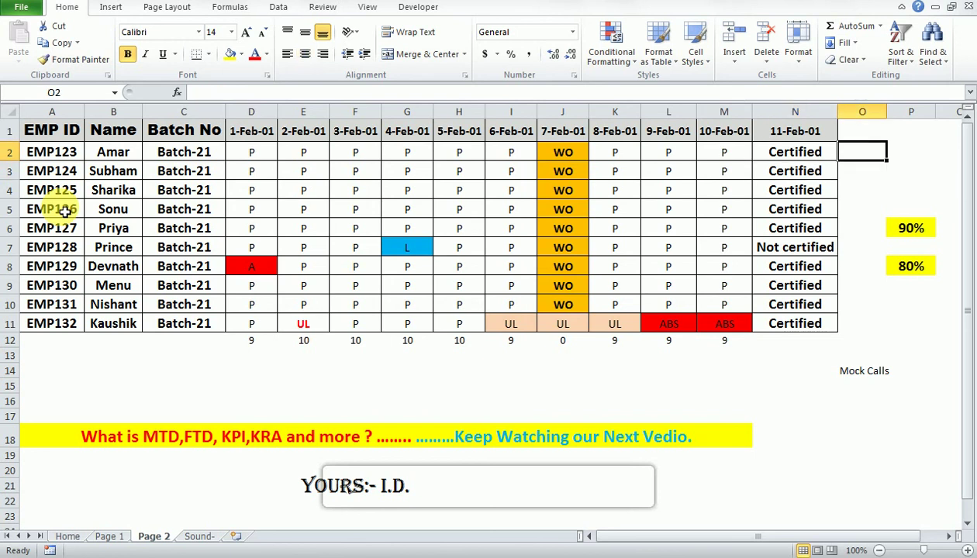
pyautogui.press('Left')
# Review the certification statuses from N3 down to the Not certified entry in N7, comparing the rows around it
pyautogui.press('Down')
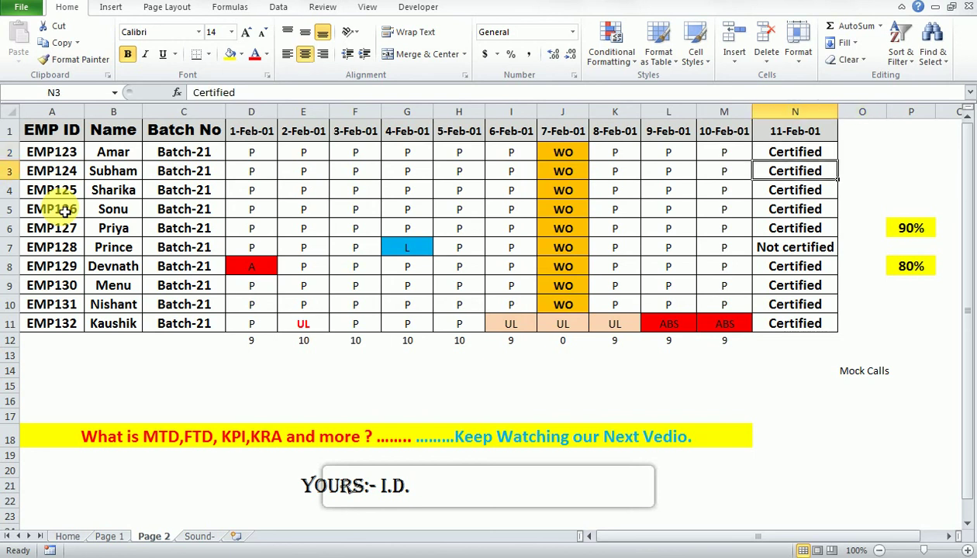
pyautogui.press('Down')
pyautogui.press('Down')
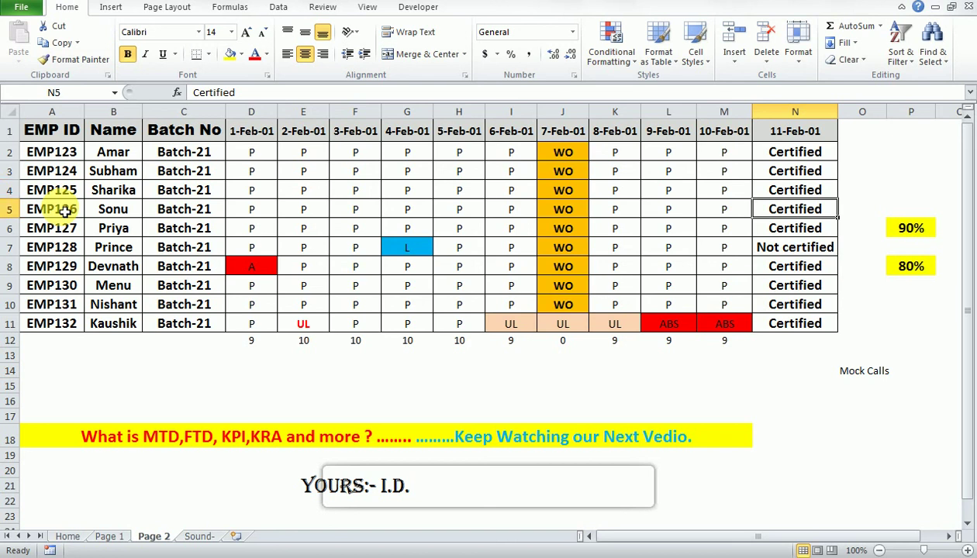
pyautogui.press('Down')
pyautogui.press('Down')
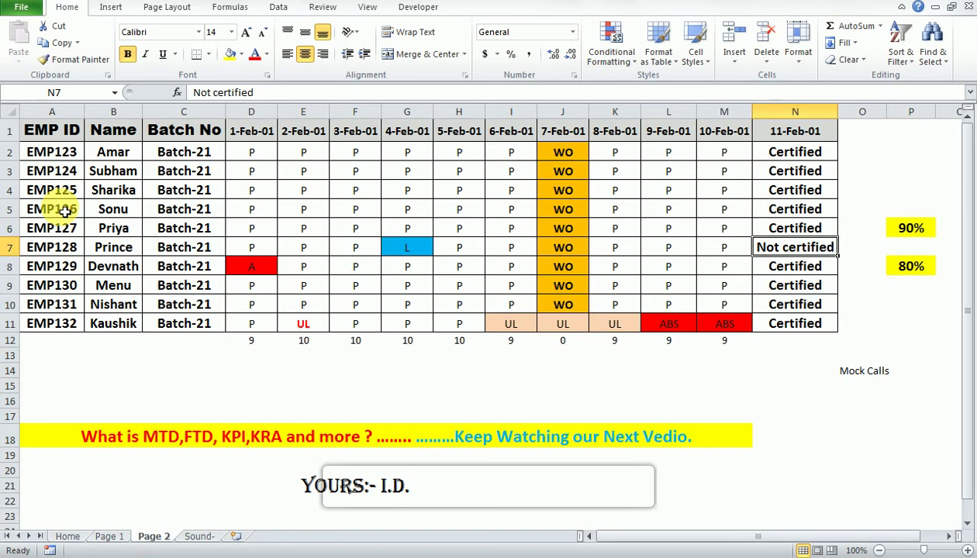
pyautogui.press('Down')
pyautogui.press('Up')
pyautogui.press('Up')
pyautogui.press('Down')
# Examine the daily attendance marks along row 7 for the employee whose 11-Feb-01 status is Not certified
pyautogui.press('Left')
pyautogui.press('Left')
pyautogui.press('Left')
pyautogui.press('Left')
pyautogui.press('Left')
pyautogui.press('Left')
pyautogui.press('Left')
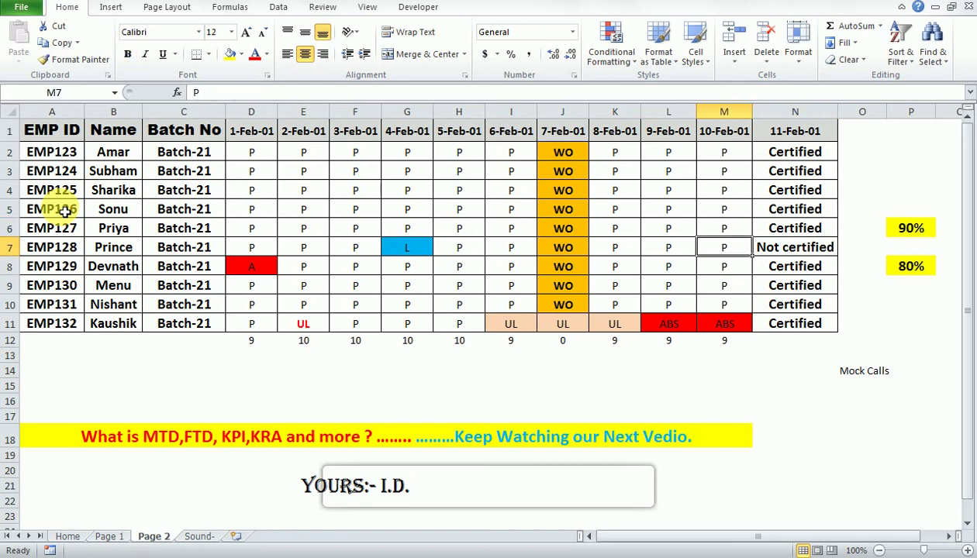
pyautogui.press('Left')
pyautogui.press('Right')
pyautogui.press('Left')
pyautogui.press('Left')
pyautogui.press('Right')
pyautogui.press('Right')
pyautogui.press('Right')
pyautogui.press('Right')
pyautogui.press('Right')
pyautogui.press('Right')
pyautogui.press('Left')
pyautogui.press('Right')
pyautogui.press('Right')
pyautogui.press('Right')
pyautogui.press('Right')
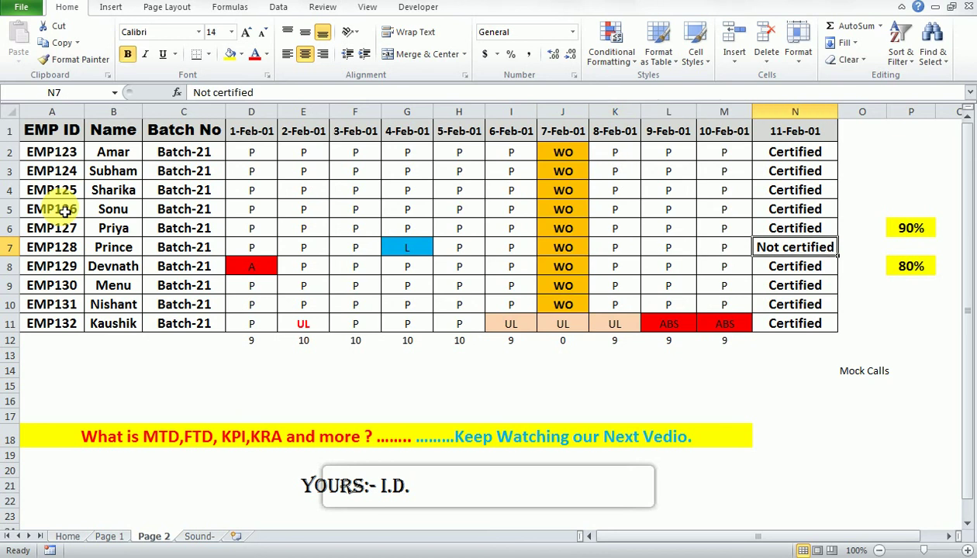
# Replace the last employee's 11-Feb-01 certification status in N11 with a dash
pyautogui.press('Down')
pyautogui.press('Left')
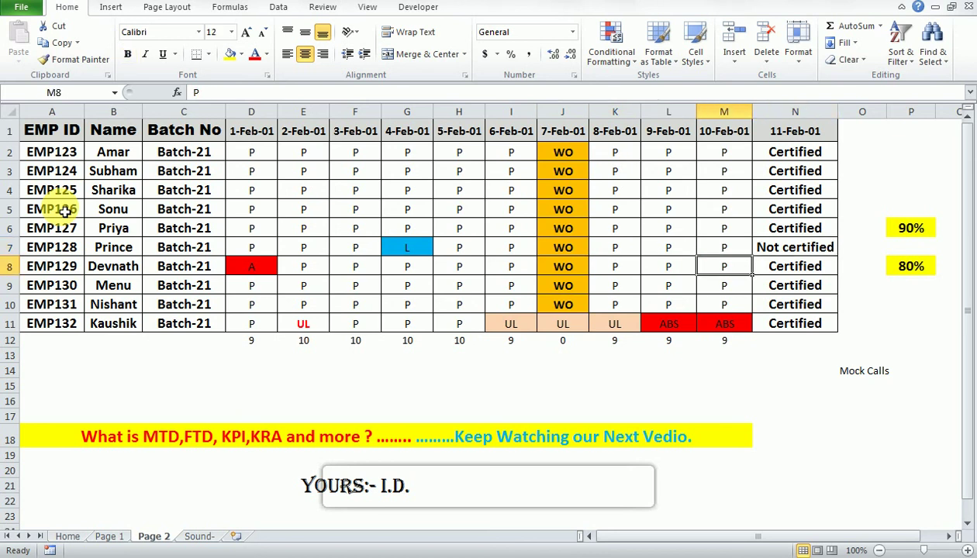
pyautogui.press('Right')
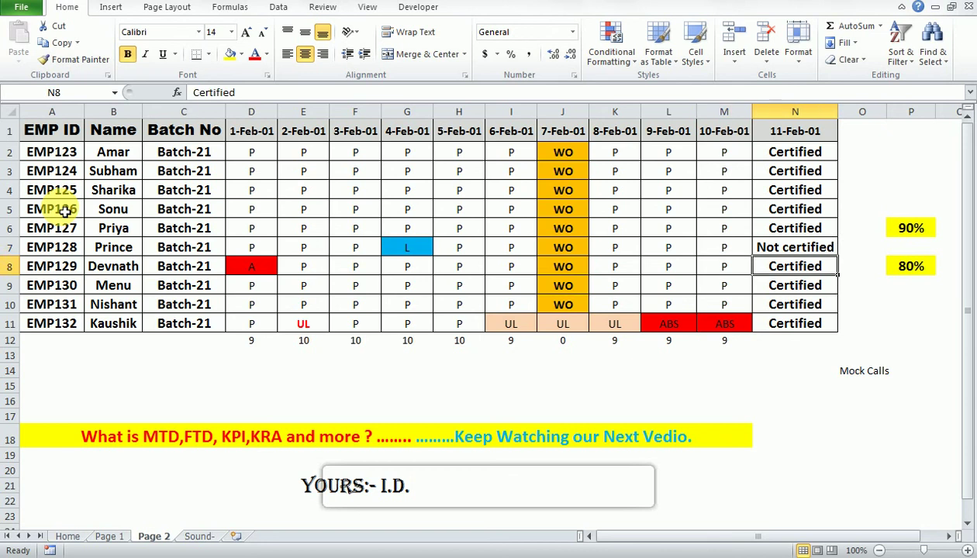
pyautogui.press('Down')
pyautogui.press('Down')
pyautogui.press('Down')
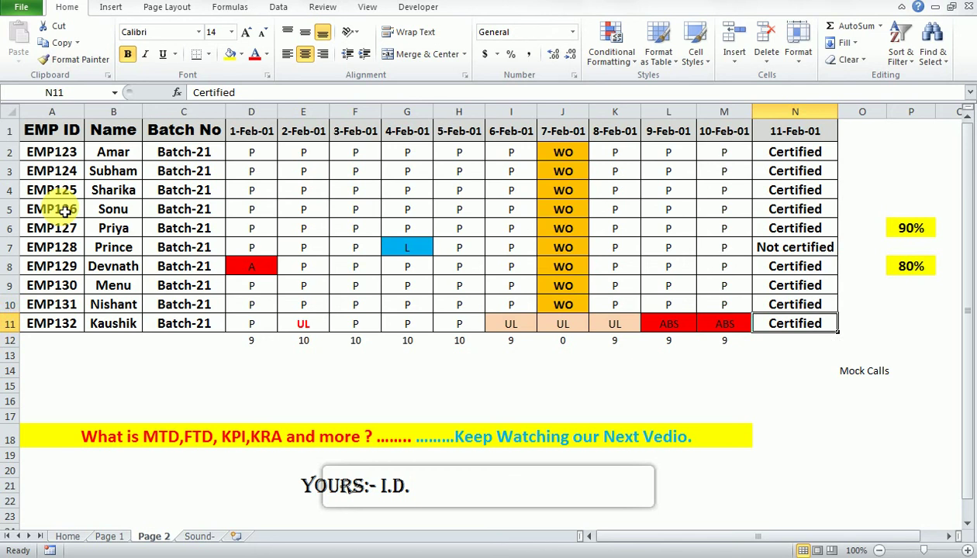
pyautogui.write('-')
pyautogui.press('Return')
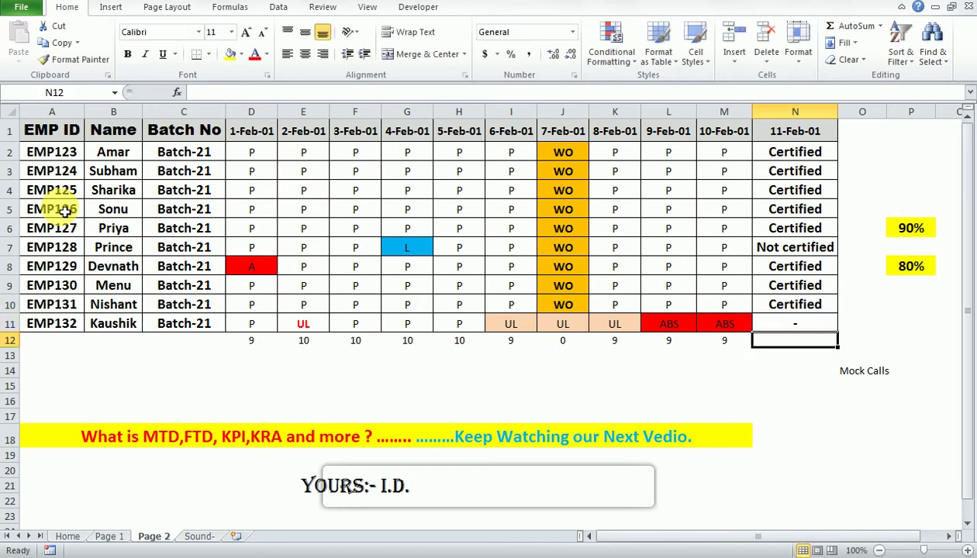
pyautogui.press('Up')
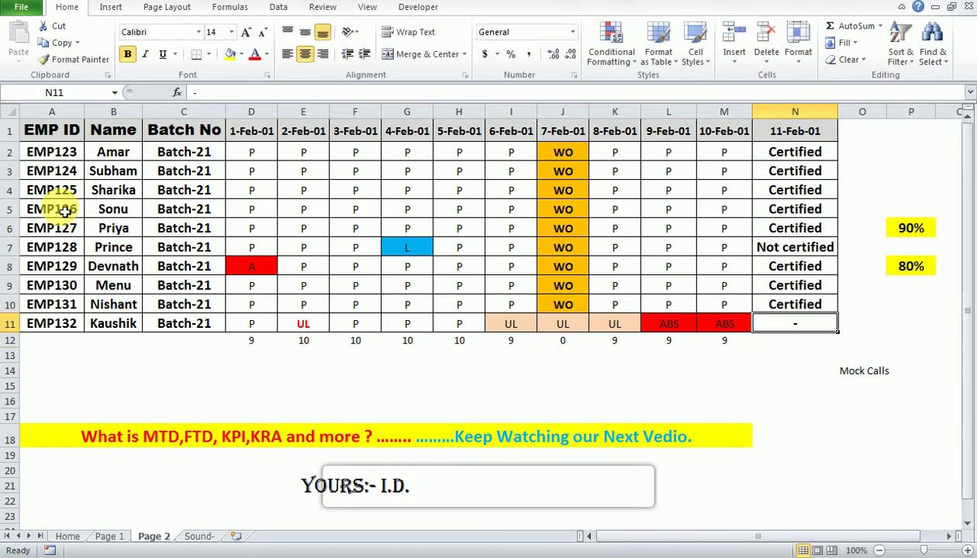
# Clear the contents of P5:P8, which holds the two percentages beside the attendance table
pyautogui.press('Up')
pyautogui.press('Up')
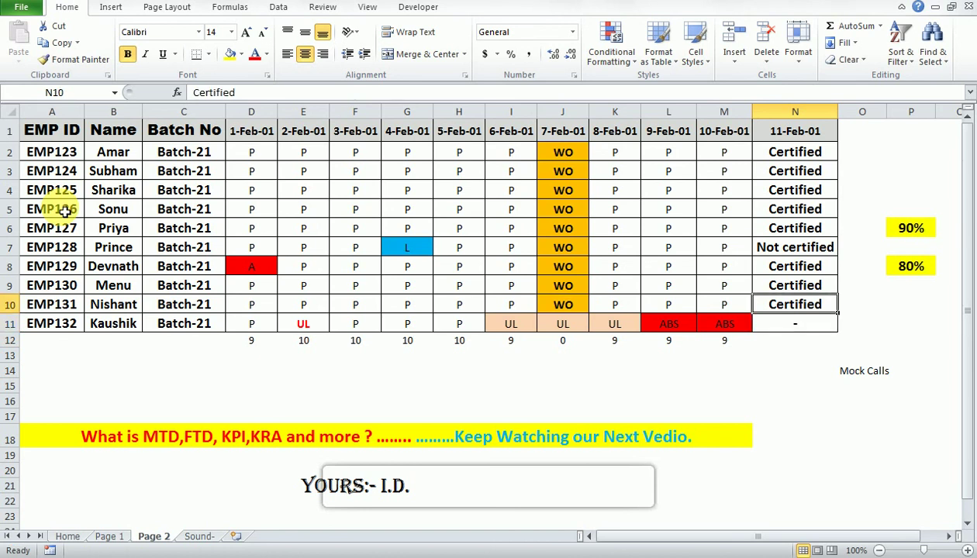
pyautogui.press('Right')
pyautogui.press('Right')
pyautogui.press('Up')
pyautogui.press('Up')
pyautogui.press('Up')
pyautogui.press('Up')
pyautogui.hotkey('shift', 'Down')
pyautogui.hotkey('shift', 'Down')
pyautogui.hotkey('shift', 'Down')
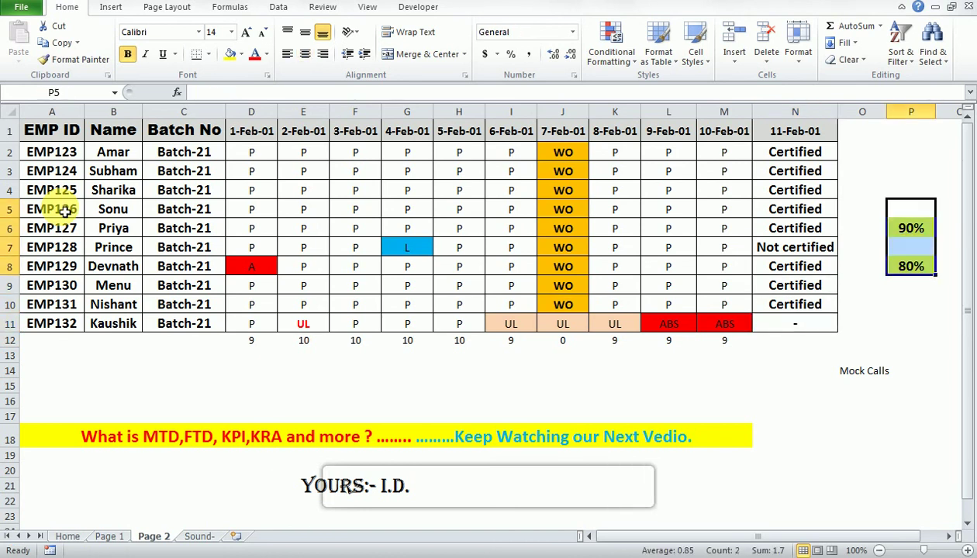
pyautogui.press('Delete')
# Select the 11-Feb-01 certification statuses from N2 to N10 to examine how many employees they cover
pyautogui.press('Up')
pyautogui.press('Left')
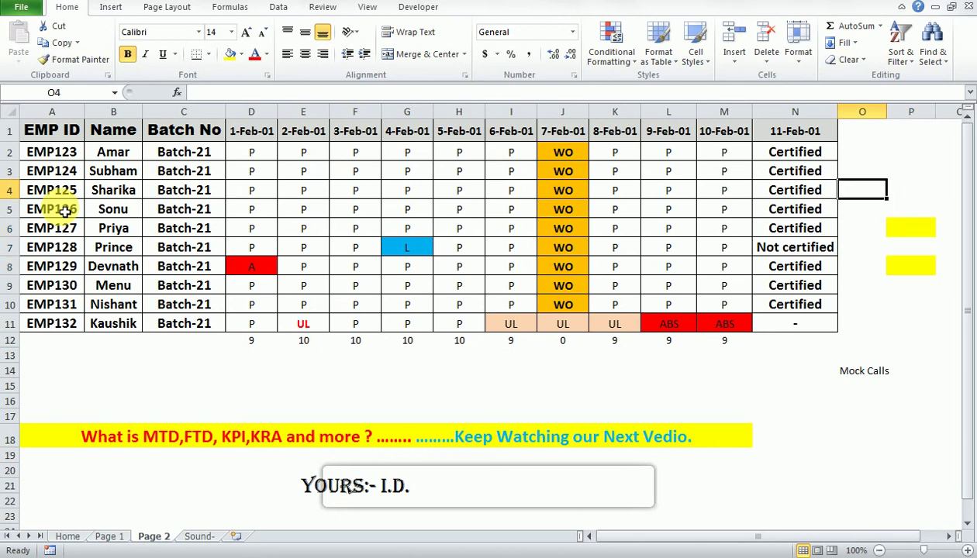
pyautogui.press('Left')
pyautogui.press('Up')
pyautogui.press('Up')
pyautogui.hotkey('ctrl', 'shift', 'Down')
pyautogui.hotkey('shift', 'Up')
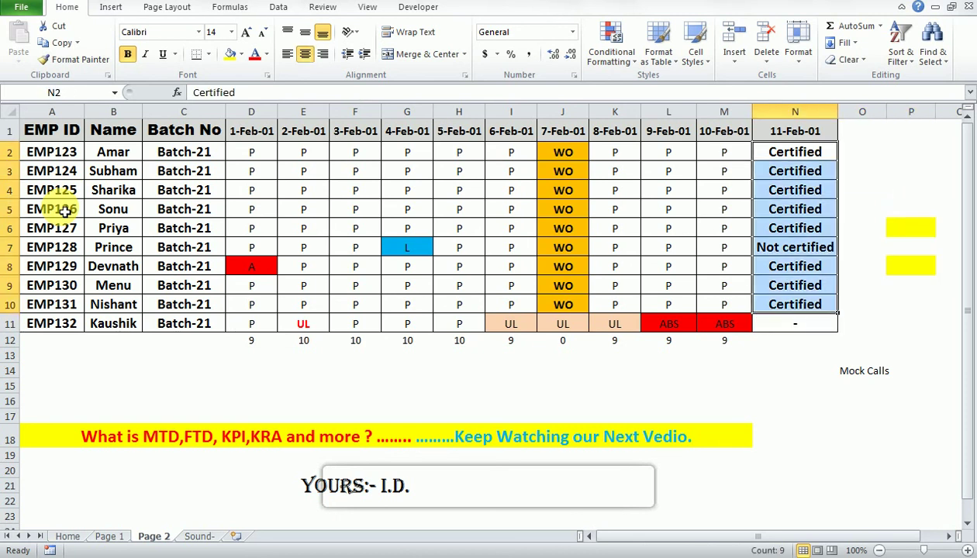
pyautogui.press('Down')
pyautogui.press('Down')
pyautogui.press('Right')
pyautogui.press('Left')
pyautogui.press('Up')
pyautogui.press('Up')
pyautogui.hotkey('shift', 'Down')
pyautogui.hotkey('shift', 'Down')
pyautogui.hotkey('shift', 'Down')
pyautogui.hotkey('shift', 'Down')
pyautogui.hotkey('shift', 'Down')
pyautogui.hotkey('shift', 'Down')
pyautogui.hotkey('shift', 'Down')
pyautogui.hotkey('shift', 'Down')
# Review the 4-Feb-01 attendance column by selecting it from G11 up to its header
pyautogui.press('Down')
pyautogui.press('Down')
pyautogui.press('Down')
pyautogui.press('Down')
pyautogui.press('Down')
pyautogui.press('Down')
pyautogui.press('Down')
pyautogui.press('Down')
pyautogui.press('Left')
pyautogui.press('Left')
pyautogui.press('Left')
pyautogui.press('Left')
pyautogui.press('Left')
pyautogui.press('Left')
pyautogui.press('Left')
pyautogui.press('Left')
pyautogui.press('Down')
pyautogui.press('Right')
pyautogui.hotkey('shift', 'Up')
pyautogui.hotkey('shift', 'Up')
pyautogui.hotkey('shift', 'Up')
pyautogui.hotkey('shift', 'Up')
pyautogui.hotkey('shift', 'Up')
pyautogui.hotkey('shift', 'Up')
pyautogui.hotkey('shift', 'Up')
pyautogui.hotkey('shift', 'Up')
pyautogui.hotkey('shift', 'Up')
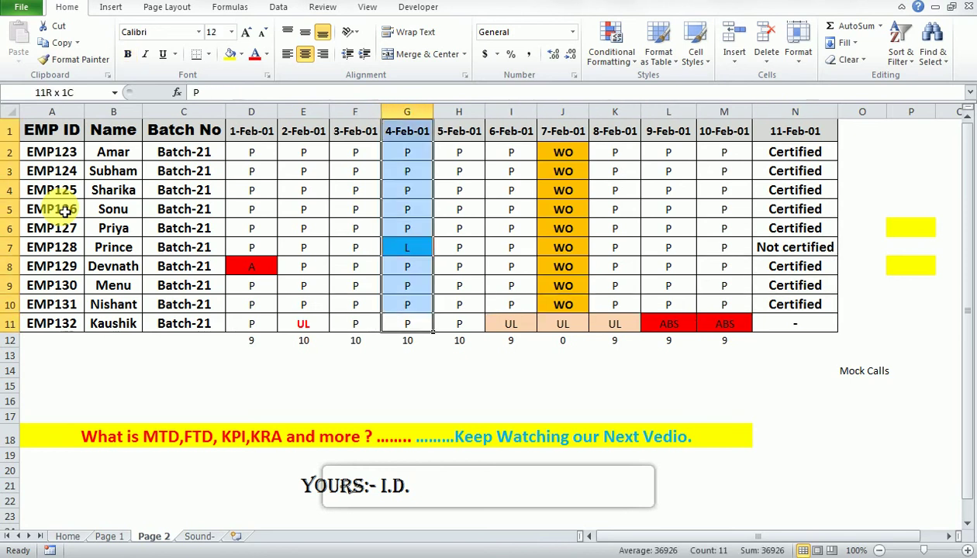
# Enter the formula =8/10 in the yellow cell P6 and check it without changing it
pyautogui.press('Right')
pyautogui.press('Right')
pyautogui.press('Right')
pyautogui.press('Right')
pyautogui.press('Right')
pyautogui.press('Up')
pyautogui.press('Right')
pyautogui.press('Right')
pyautogui.press('Right')
pyautogui.press('Up')
pyautogui.press('Up')
pyautogui.press('Up')
pyautogui.press('Right')
pyautogui.press('Up')
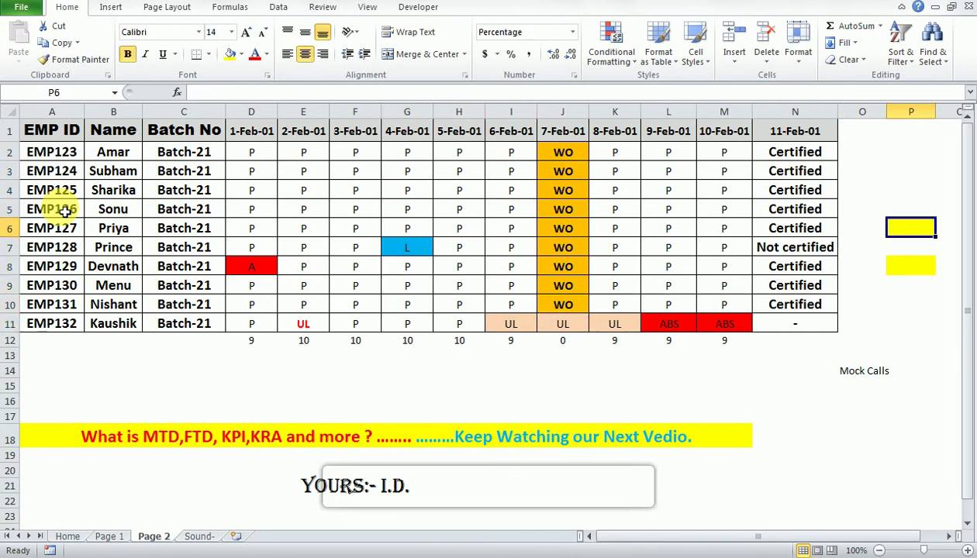
pyautogui.write('=')
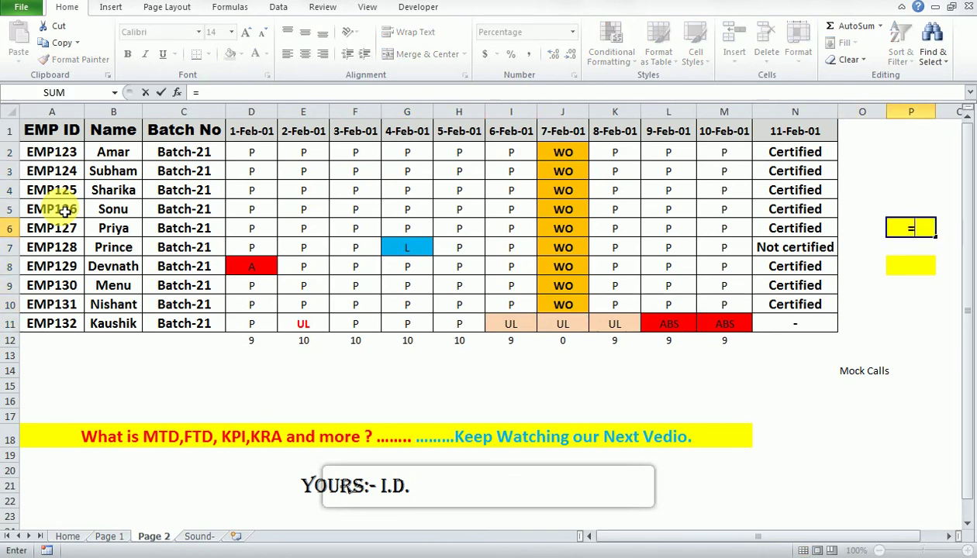
pyautogui.write('9')
pyautogui.press('BackSpace')
pyautogui.write('8/')
pyautogui.write('10')
pyautogui.hotkey('ctrl', 'Return')
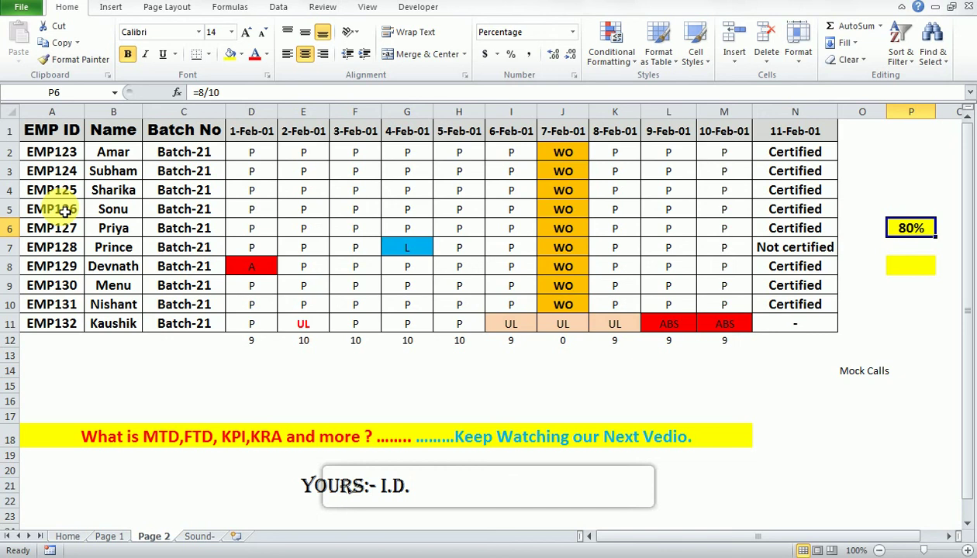
pyautogui.press('F2')
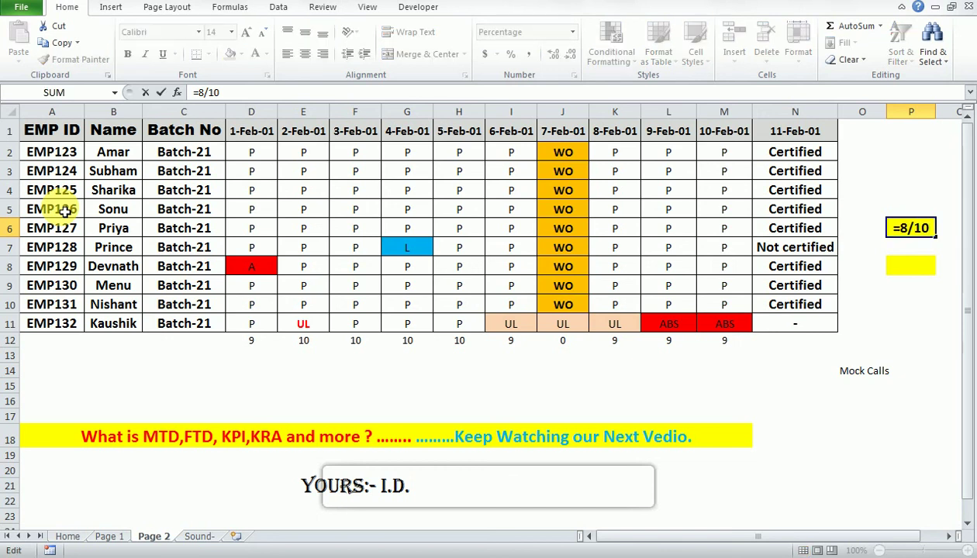
pyautogui.press('Escape')
# Select E2:E11 to examine all employees' attendance marks for 2-Feb-01
pyautogui.press('Left')
pyautogui.press('Left')
pyautogui.press('Left')
pyautogui.press('Left')
pyautogui.press('Left')
pyautogui.press('Left')
pyautogui.press('Left')
pyautogui.press('Left')
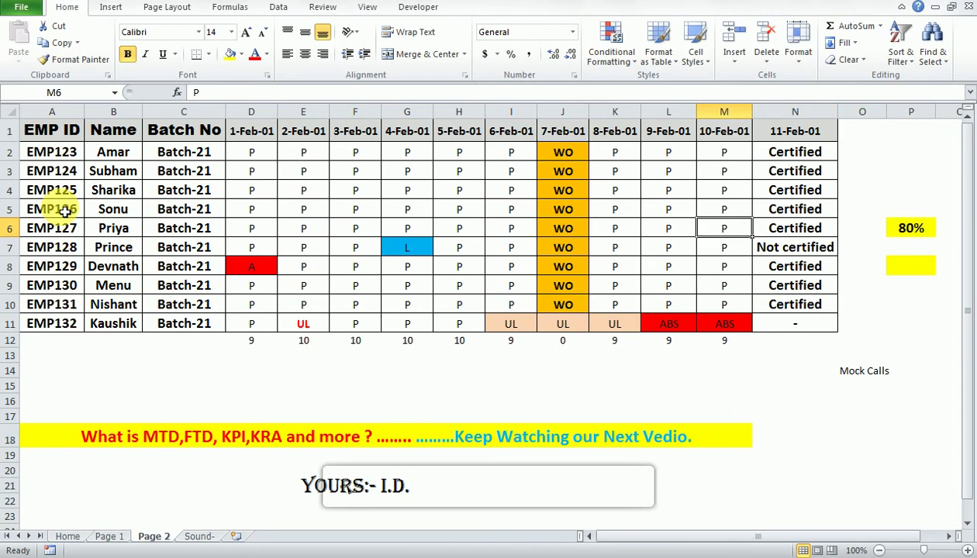
pyautogui.press('Left')
pyautogui.press('Left')
pyautogui.press('Up')
pyautogui.press('Up')
pyautogui.press('Up')
pyautogui.press('Up')
pyautogui.press('Left')
pyautogui.hotkey('shift', 'Down')
pyautogui.hotkey('shift', 'Down')
pyautogui.hotkey('shift', 'Down')
pyautogui.hotkey('shift', 'Down')
pyautogui.hotkey('shift', 'Down')
pyautogui.hotkey('shift', 'Down')
pyautogui.hotkey('shift', 'Down')
pyautogui.hotkey('shift', 'Down')
pyautogui.hotkey('shift', 'Down')
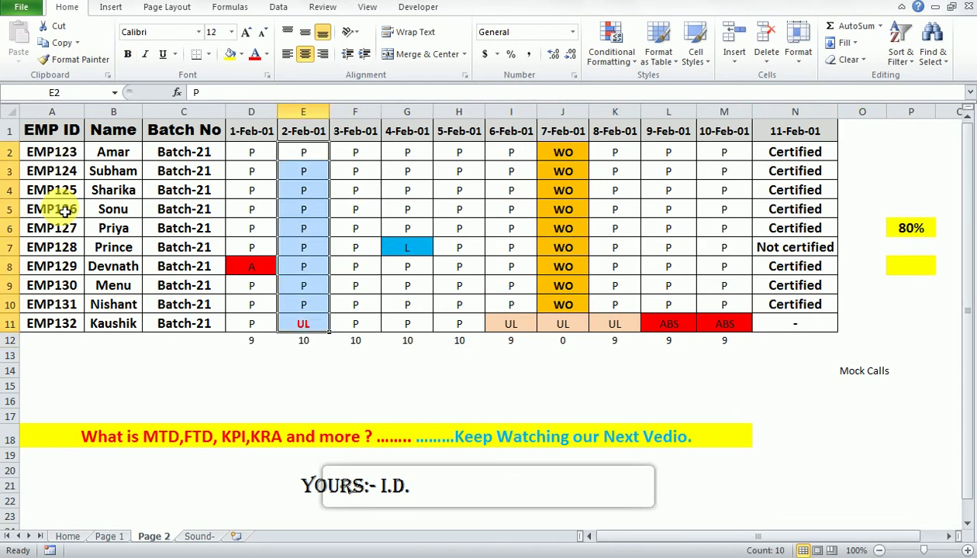
# Compare the 3-Feb-01 marks in F2:F11 with the neighbouring 2-Feb-01 marks in E2:E11
pyautogui.press('Up')
pyautogui.press('Right')
pyautogui.press('Down')
pyautogui.hotkey('ctrl', 'shift', 'Down')
pyautogui.hotkey('shift', 'Up')
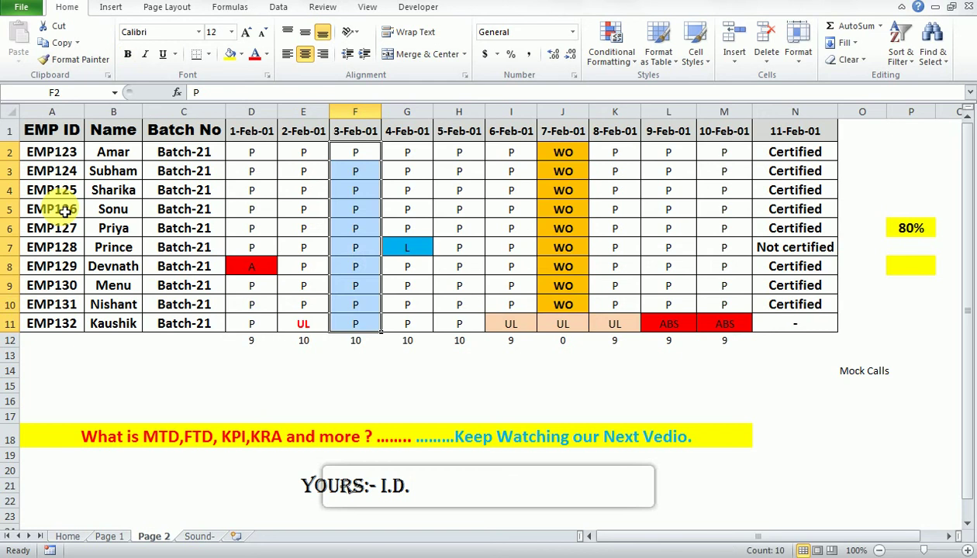
pyautogui.press('Left')
pyautogui.press('Left')
pyautogui.hotkey('ctrl', 'shift', 'Down')
pyautogui.press('Up')
pyautogui.press('Right')
pyautogui.press('Down')
pyautogui.hotkey('ctrl', 'shift', 'Down')
pyautogui.hotkey('shift', 'Up')
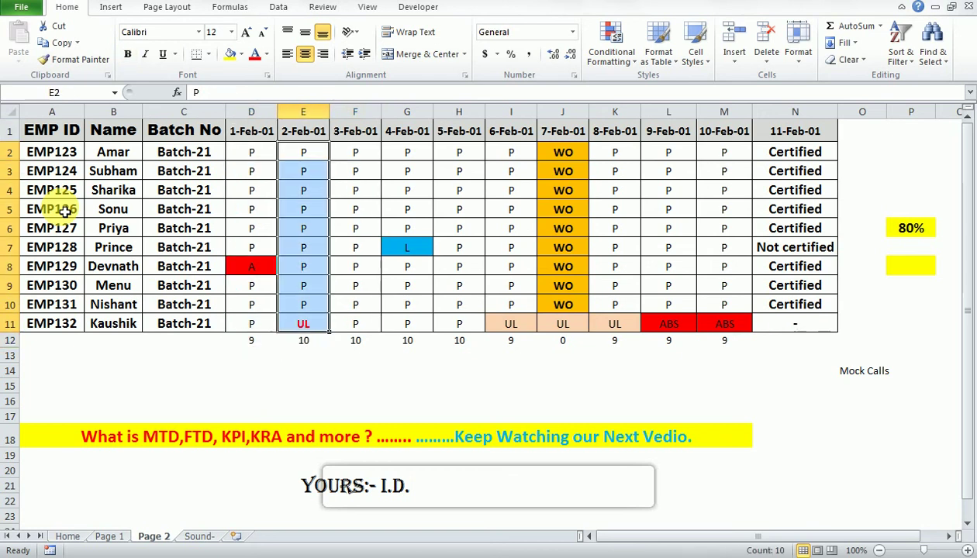
# Select D2:D11 to review the 1-Feb-01 attendance marks, and return to D2
pyautogui.press('Left')
pyautogui.hotkey('ctrl', 'shift', 'Down')
pyautogui.hotkey('shift', 'Up')
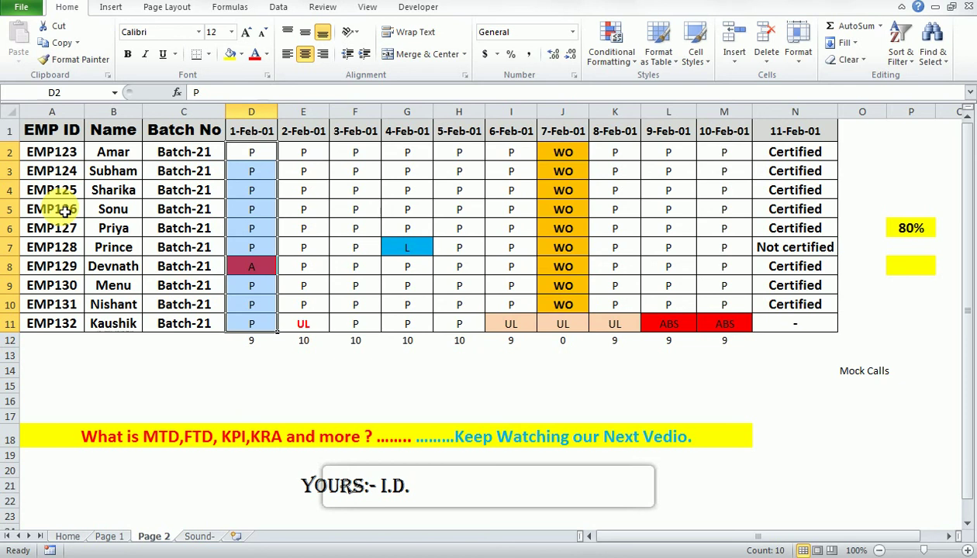
pyautogui.press('Left')
pyautogui.press('Right')
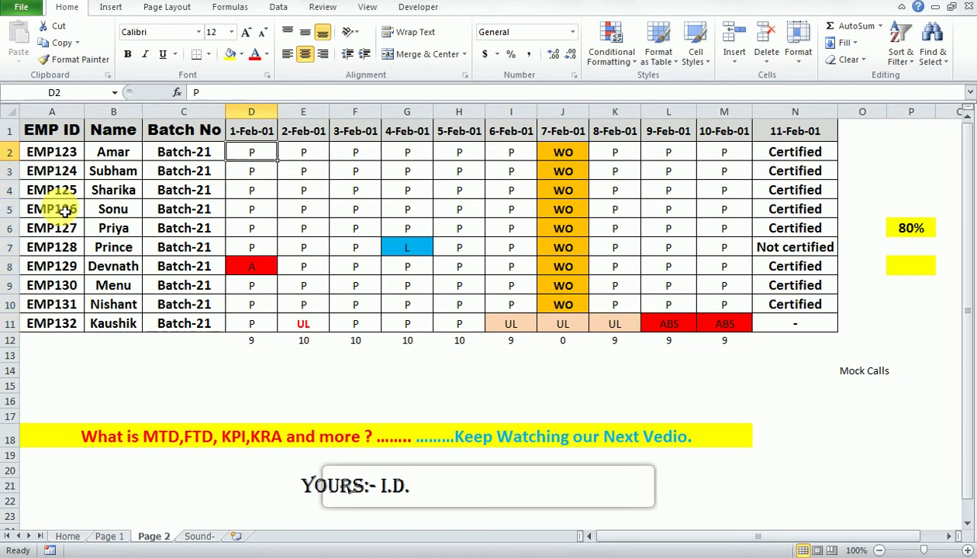
# Reselect the full 1-Feb-01 range D2:D11 to examine every employee's mark for that date
pyautogui.hotkey('shift', 'Down')
pyautogui.hotkey('shift', 'Down')
pyautogui.hotkey('shift', 'Down')
pyautogui.hotkey('shift', 'Down')
pyautogui.hotkey('shift', 'Down')
pyautogui.hotkey('shift', 'Down')
pyautogui.hotkey('shift', 'Down')
pyautogui.hotkey('shift', 'Down')
pyautogui.hotkey('shift', 'Down')
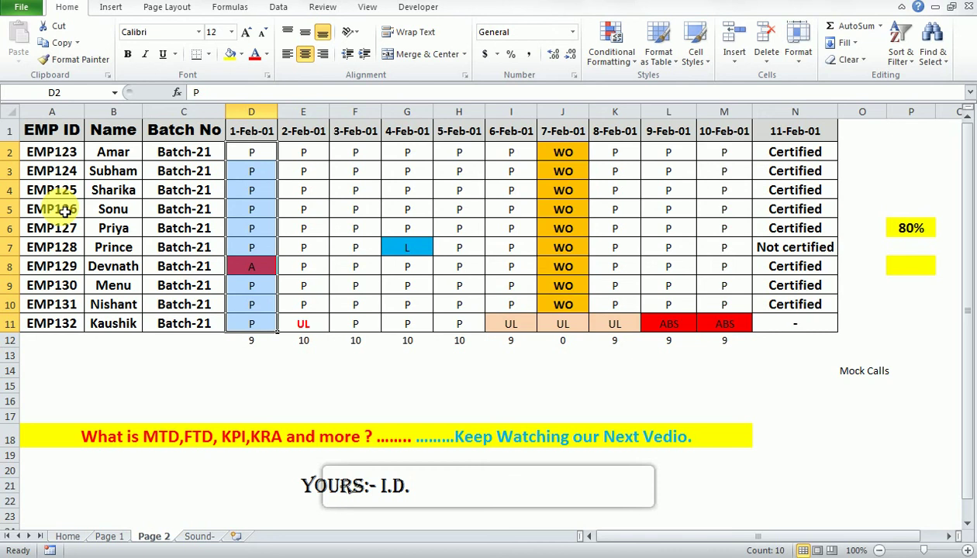
# Go down the 1-Feb-01 column to row 11 and compare the last employee's marks in D11 and E11
pyautogui.press('Up')
pyautogui.press('Down')
pyautogui.press('Down')
pyautogui.press('Down')
pyautogui.press('Down')
pyautogui.press('Down')
pyautogui.press('Down')
pyautogui.press('Down')
pyautogui.press('Down')
pyautogui.press('Down')
pyautogui.press('Down')
pyautogui.press('Right')
pyautogui.press('Right')
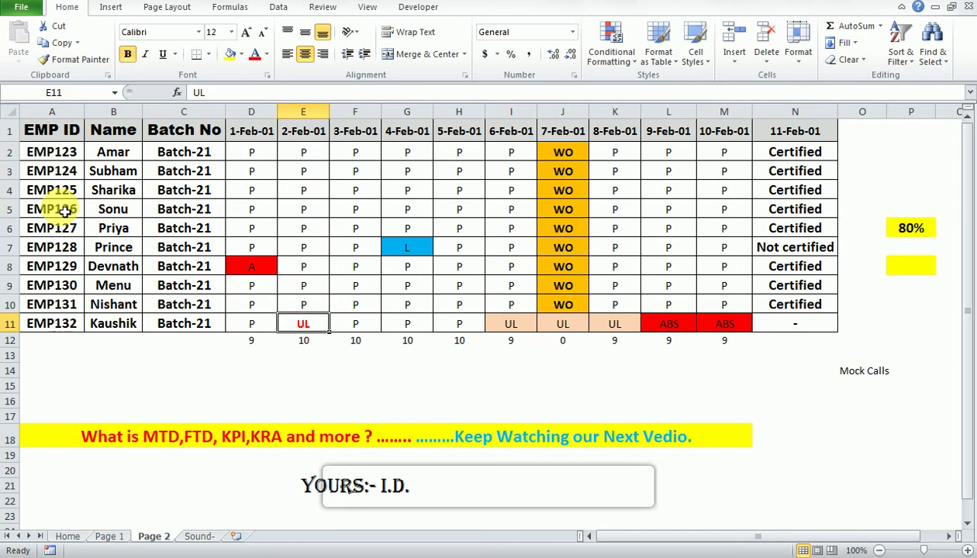
pyautogui.press('Left')
pyautogui.press('Left')
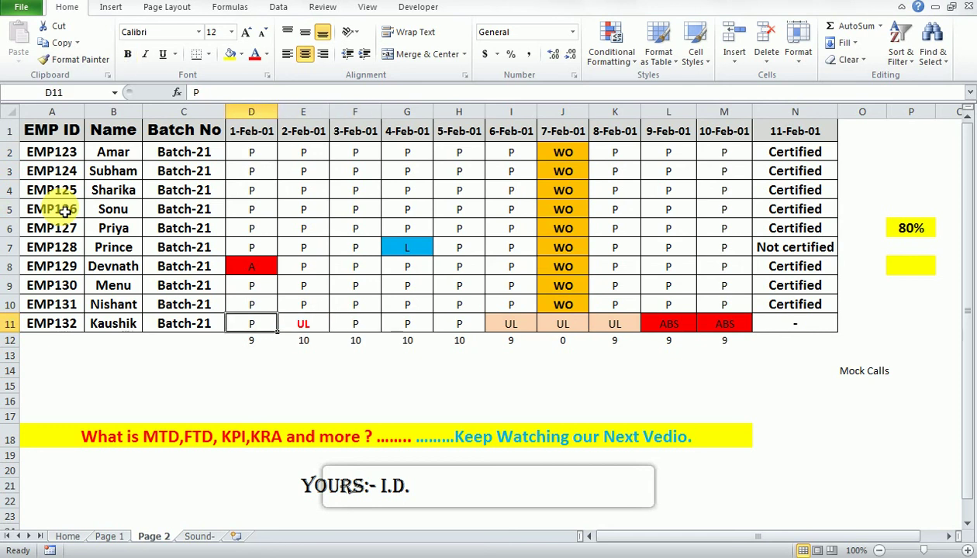
# Select the 1-Feb-01 marks from D11 up to D2 for review
pyautogui.hotkey('shift', 'Up')
pyautogui.hotkey('shift', 'Up')
pyautogui.hotkey('shift', 'Up')
pyautogui.hotkey('shift', 'Up')
pyautogui.hotkey('shift', 'Up')
pyautogui.hotkey('shift', 'Up')
pyautogui.hotkey('shift', 'Up')
pyautogui.hotkey('shift', 'Up')
pyautogui.hotkey('shift', 'Up')
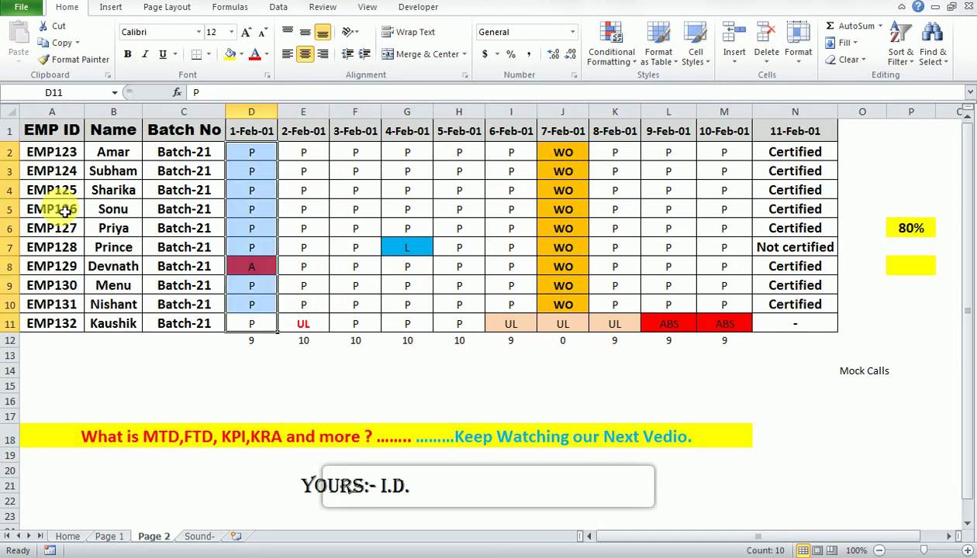
# Examine the 2-Feb-01 marks in column E and the 3-Feb-01 marks in column F by selecting each from row 11 upward
pyautogui.press('Right')
pyautogui.hotkey('shift', 'Up')
pyautogui.hotkey('shift', 'Up')
pyautogui.hotkey('shift', 'Up')
pyautogui.hotkey('shift', 'Up')
pyautogui.hotkey('shift', 'Up')
pyautogui.hotkey('shift', 'Up')
pyautogui.hotkey('shift', 'Up')
pyautogui.hotkey('shift', 'Up')
pyautogui.hotkey('shift', 'Up')
pyautogui.hotkey('shift', 'Up')
pyautogui.press('Right')
pyautogui.hotkey('shift', 'Up')
pyautogui.hotkey('shift', 'Up')
pyautogui.hotkey('shift', 'Up')
pyautogui.hotkey('shift', 'Up')
pyautogui.hotkey('shift', 'Up')
pyautogui.hotkey('shift', 'Up')
pyautogui.hotkey('shift', 'Up')
pyautogui.hotkey('shift', 'Up')
pyautogui.hotkey('shift', 'Up')
pyautogui.hotkey('shift', 'Up')
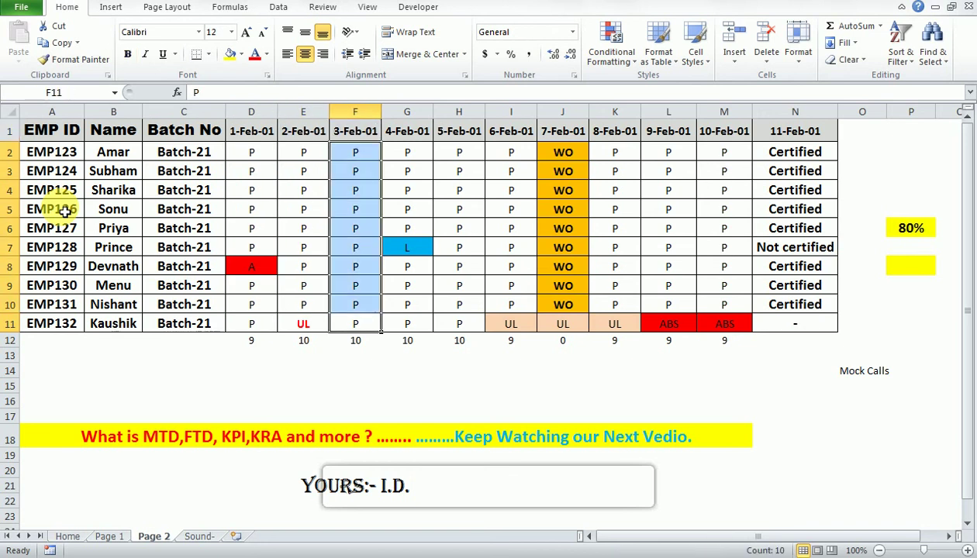
# Compare the 1-Feb-01 marks in column D with the 3-Feb-01 marks in column F
pyautogui.press('Left')
pyautogui.press('Left')
pyautogui.hotkey('shift', 'Up')
pyautogui.hotkey('shift', 'Up')
pyautogui.hotkey('shift', 'Up')
pyautogui.hotkey('shift', 'Up')
pyautogui.hotkey('shift', 'Up')
pyautogui.hotkey('shift', 'Up')
pyautogui.hotkey('shift', 'Up')
pyautogui.hotkey('shift', 'Up')
pyautogui.hotkey('shift', 'Up')
pyautogui.hotkey('shift', 'Up')
pyautogui.press('Right')
pyautogui.press('Right')
pyautogui.hotkey('shift', 'Up')
pyautogui.hotkey('shift', 'Up')
pyautogui.hotkey('shift', 'Up')
pyautogui.hotkey('shift', 'Up')
pyautogui.hotkey('shift', 'Up')
pyautogui.hotkey('shift', 'Up')
pyautogui.hotkey('shift', 'Up')
pyautogui.hotkey('shift', 'Up')
pyautogui.hotkey('shift', 'Up')
pyautogui.hotkey('shift', 'Up')
pyautogui.hotkey('shift', 'Down')
# Follow the last employee's marks across row 11 as far as the 11-Feb-01 status in N11
pyautogui.press('Right')
pyautogui.press('Right')
pyautogui.press('Right')
pyautogui.press('Right')
pyautogui.press('Right')
pyautogui.press('Right')
pyautogui.press('Left')
pyautogui.press('Left')
pyautogui.press('Right')
pyautogui.press('Right')
pyautogui.press('Right')
pyautogui.press('Right')
pyautogui.press('Right')
pyautogui.press('Left')
# Select N2:N10 to examine the 11-Feb-01 certification statuses without the last employee
pyautogui.press('Up')
pyautogui.press('Up')
pyautogui.press('Up')
pyautogui.press('Up')
pyautogui.press('Up')
pyautogui.press('Right')
pyautogui.press('Right')
pyautogui.press('Left')
pyautogui.press('Left')
pyautogui.press('Up')
pyautogui.hotkey('ctrl', 'Up')
pyautogui.press('Down')
pyautogui.hotkey('ctrl', 'shift', 'Down')
pyautogui.hotkey('shift', 'Up')
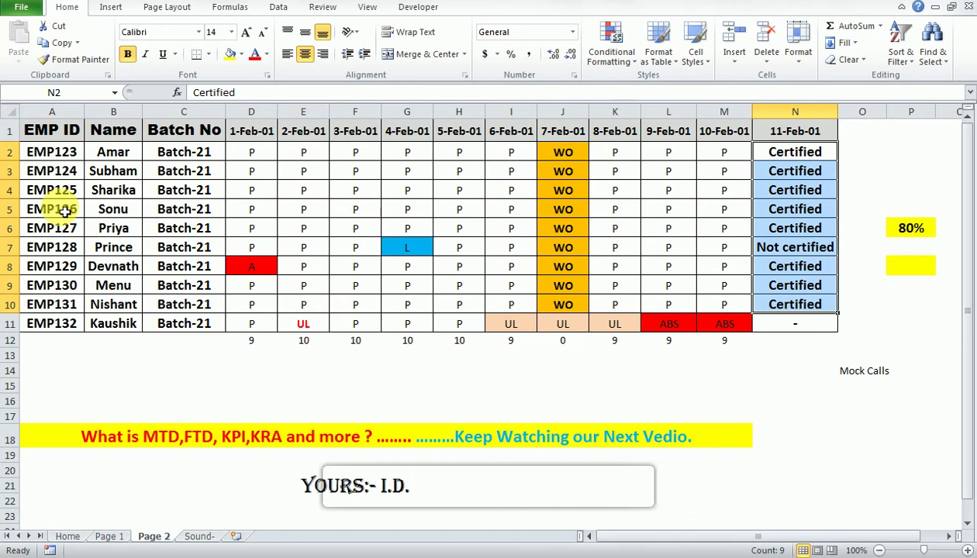
# Check the certification percentage formula in P6 without changing it
pyautogui.press('Right')
pyautogui.press('Right')
pyautogui.press('Down')
pyautogui.press('Down')
pyautogui.press('Down')
pyautogui.press('Down')
pyautogui.press('F2')
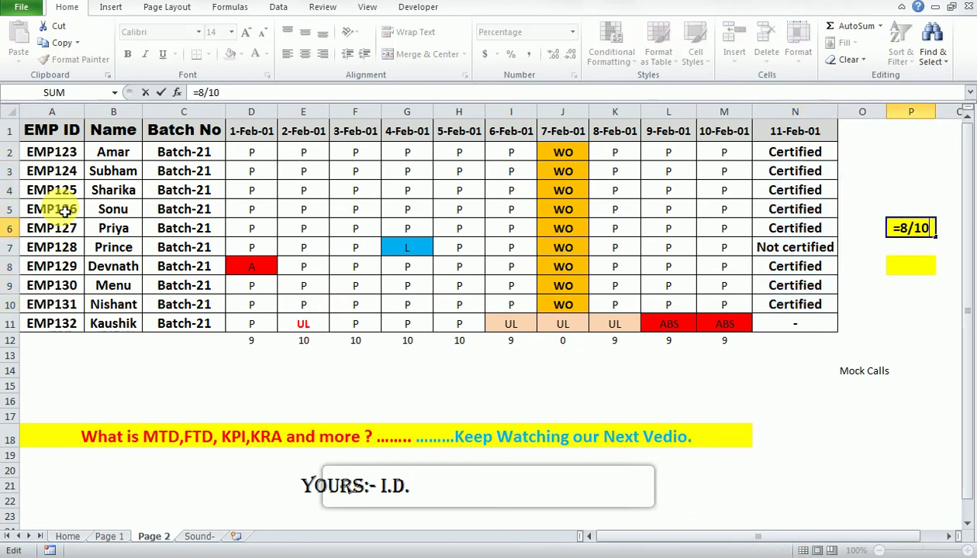
pyautogui.press('Escape')
# Enter the formula =8/9 in the yellow cell P8
pyautogui.press('Down')
pyautogui.press('Down')
pyautogui.write('=')
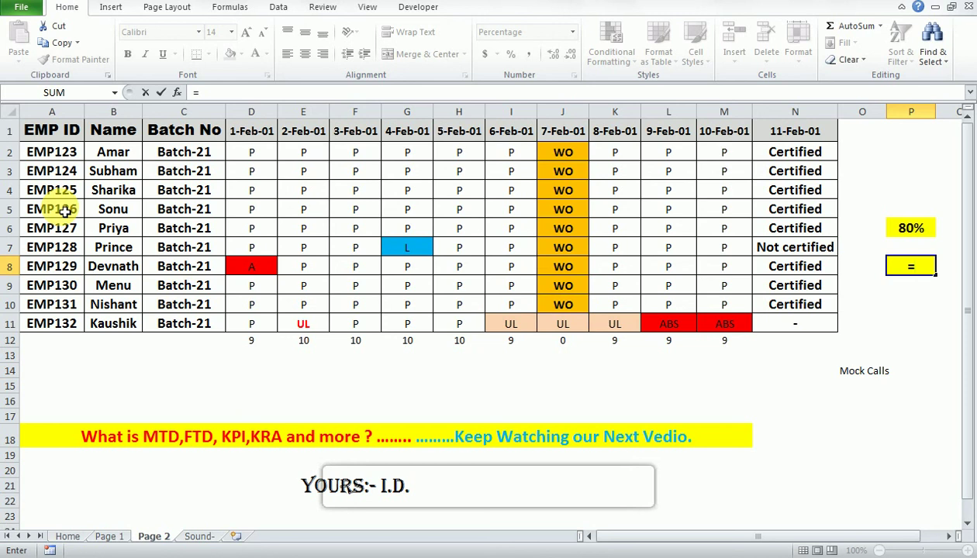
pyautogui.write('8/9')
pyautogui.press('Return')
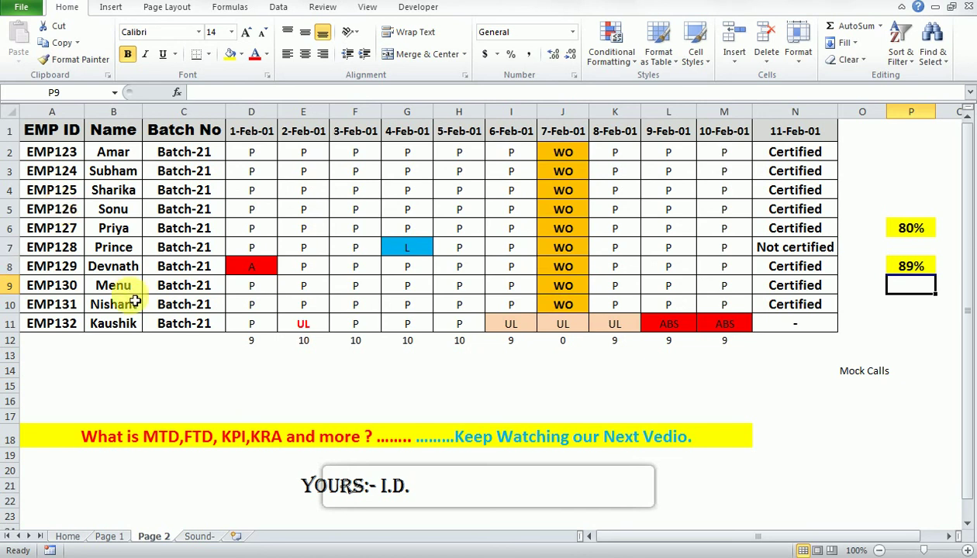
# Examine the last employee's UL marks in E11 and from I11 to K11
pyautogui.click(314, 326)
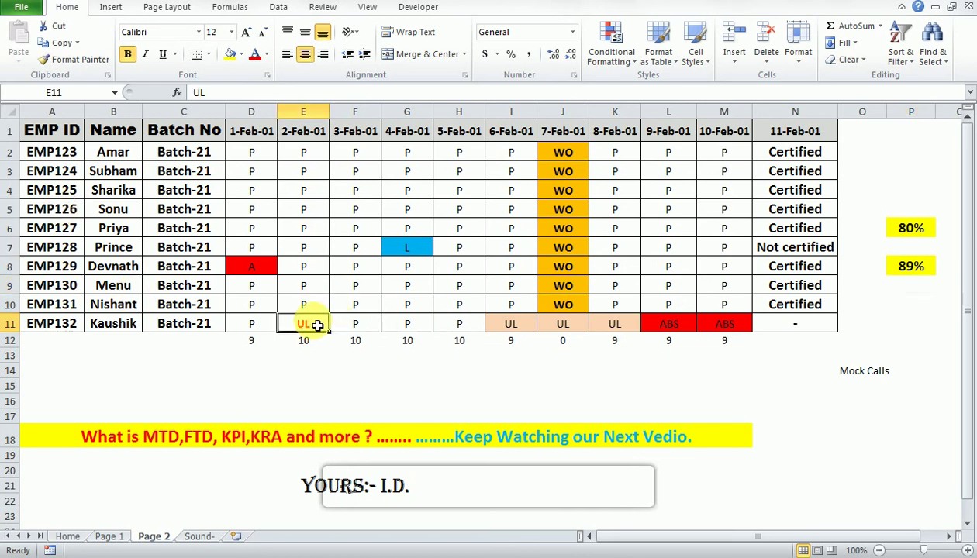
pyautogui.click(516, 326)
pyautogui.press('Right')
pyautogui.press('Right')
# Look across the attendance marks and percentage cells, and return to the EMP ID header in A1
pyautogui.press('Up')
pyautogui.press('Up')
pyautogui.press('Right')
pyautogui.press('Right')
pyautogui.press('Right')
pyautogui.press('Right')
pyautogui.press('Up')
pyautogui.press('Right')
pyautogui.press('Right')
pyautogui.press('Left')
pyautogui.press('Left')
pyautogui.press('Left')
pyautogui.press('Left')
pyautogui.press('Left')
pyautogui.press('Left')
pyautogui.press('Left')
pyautogui.press('Left')
pyautogui.press('Left')
pyautogui.press('Left')
pyautogui.press('Left')
pyautogui.press('Left')
pyautogui.press('Left')
pyautogui.press('Left')
pyautogui.press('Left')
pyautogui.press('Left')
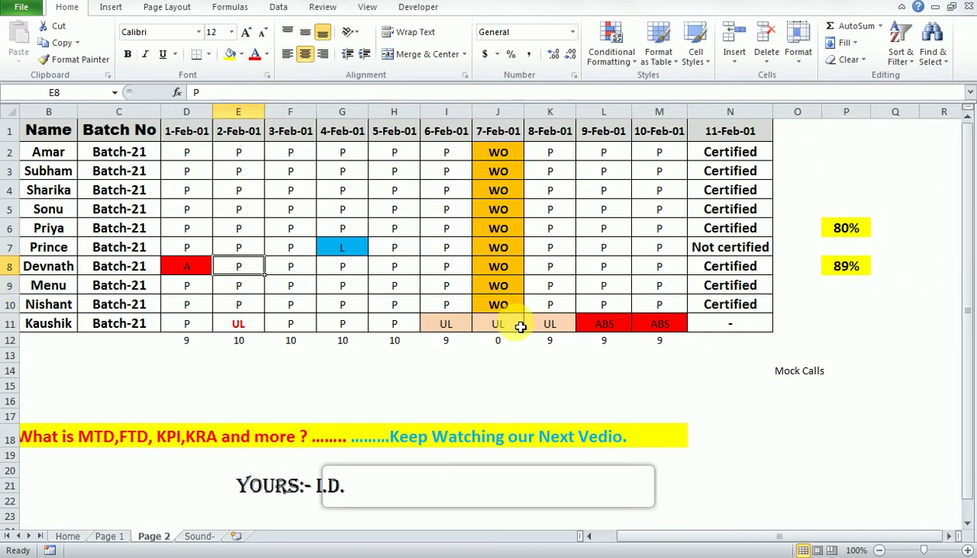
pyautogui.press('Up')
pyautogui.press('Up')
pyautogui.press('Up')
pyautogui.press('Up')
pyautogui.press('Up')
pyautogui.press('Up')
pyautogui.press('Up')
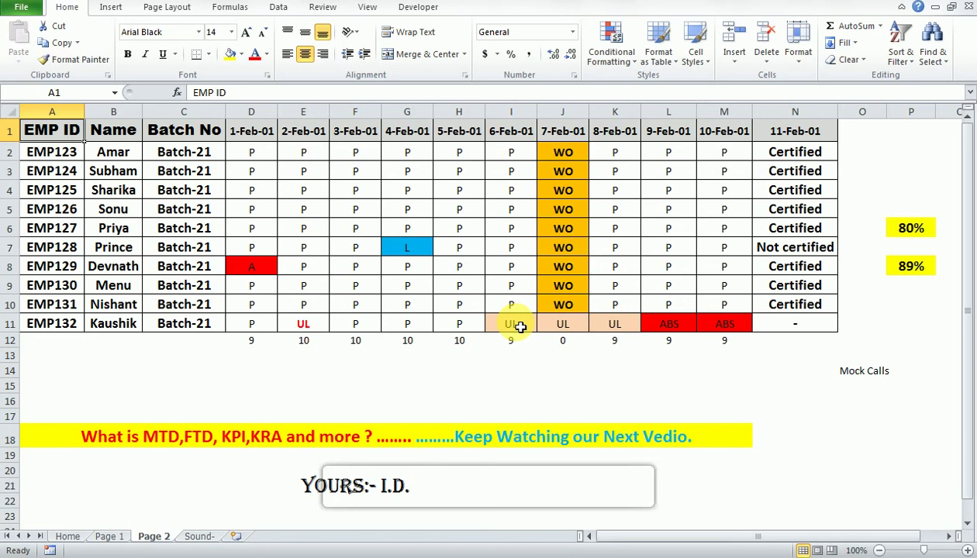
# Look across the date headers to 11-Feb-01 and review the certification statuses from N2 to N6
pyautogui.press('Right')
pyautogui.press('Right')
pyautogui.press('Right')
pyautogui.press('Right')
pyautogui.press('Right')
pyautogui.press('Right')
pyautogui.press('Right')
pyautogui.press('Right')
pyautogui.press('Right')
pyautogui.press('Right')
pyautogui.press('Right')
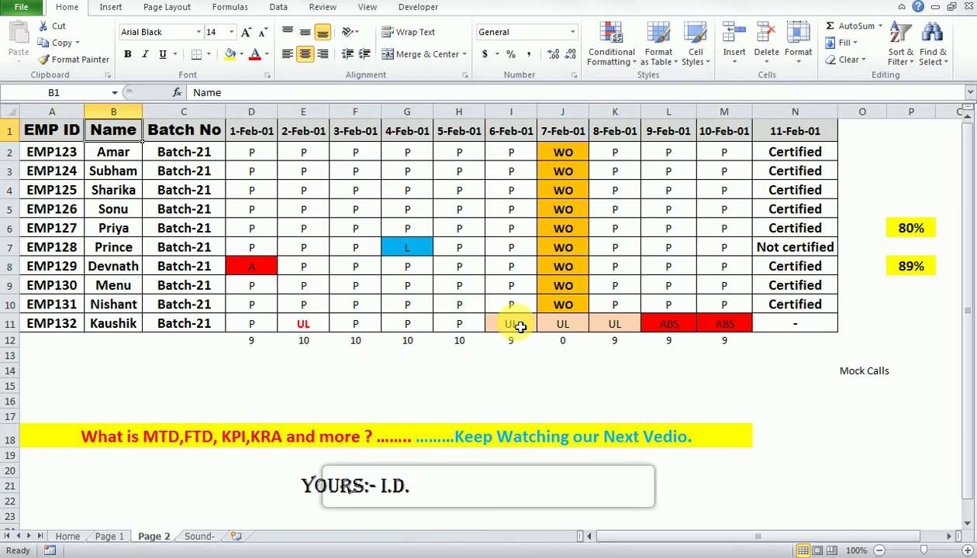
pyautogui.press('Right')
pyautogui.press('Right')
pyautogui.press('Down')
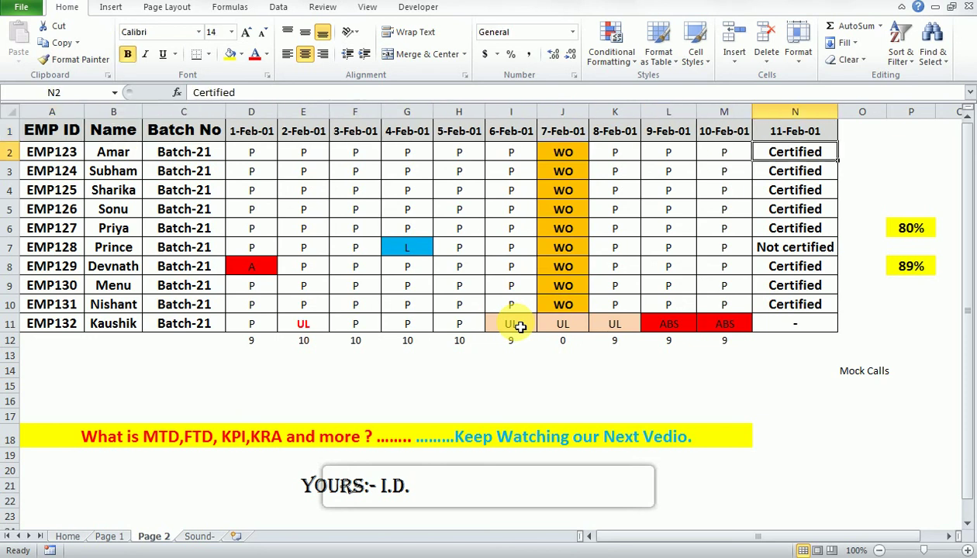
pyautogui.press('Down')
pyautogui.press('Down')
pyautogui.press('Down')
pyautogui.press('Down')
# Check the certification percentage formula in P6 and return to the status in N6
pyautogui.press('Right')
pyautogui.press('Right')
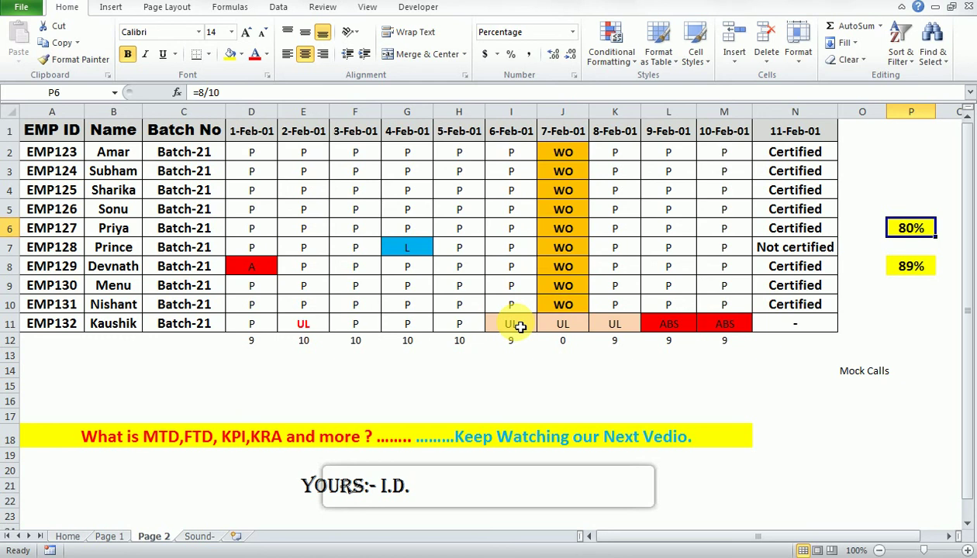
pyautogui.press('Left')
pyautogui.press('Left')
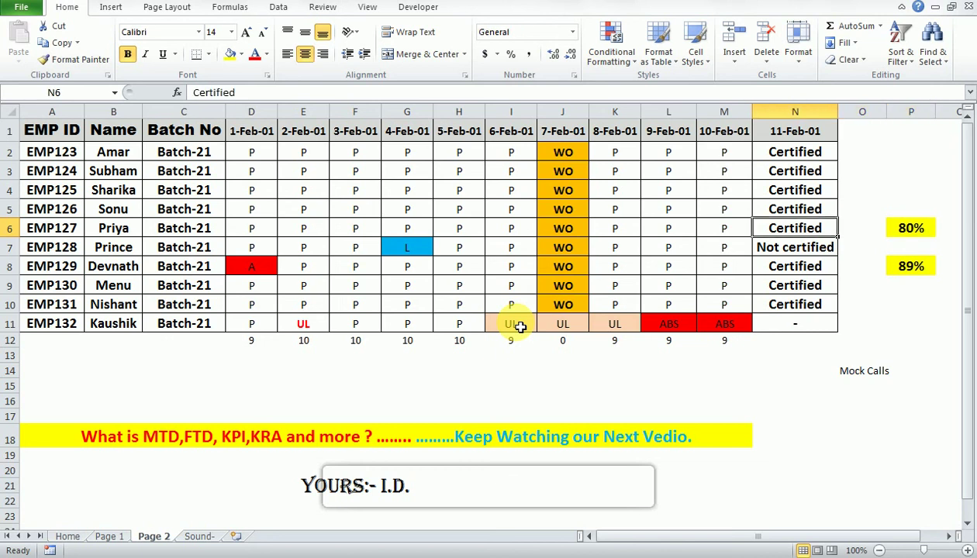
# Highlight the 1-Feb-01 attendance marks of all employees in D2:D11
pyautogui.hotkey('ctrl', 'Up')
pyautogui.hotkey('ctrl', 'Left')
pyautogui.press('Down')
pyautogui.press('Right')
pyautogui.press('Right')
pyautogui.press('Right')
pyautogui.hotkey('ctrl', 'shift', 'Down')
pyautogui.press('Up')
pyautogui.press('Down')
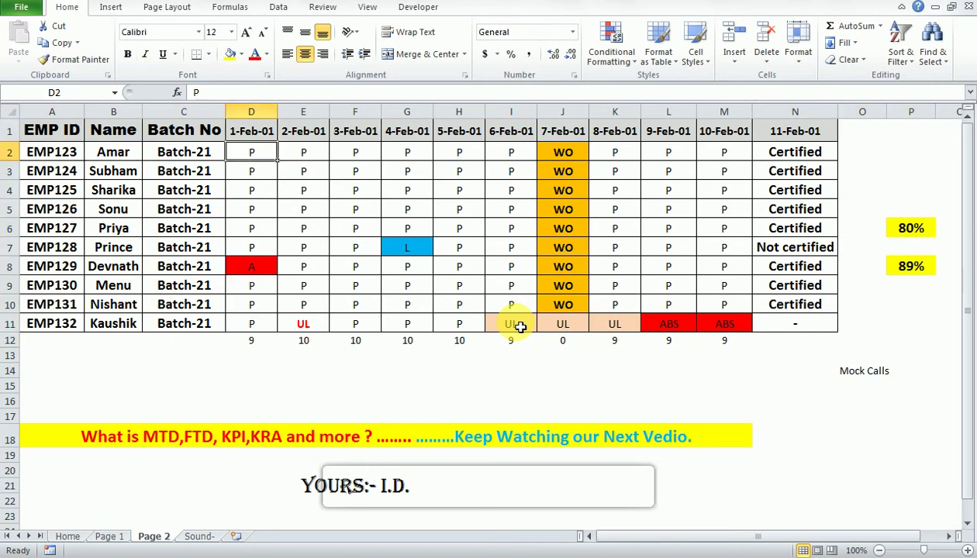
pyautogui.hotkey('shift', 'Down')
pyautogui.hotkey('ctrl', 'shift', 'Down')
pyautogui.hotkey('shift', 'Up')
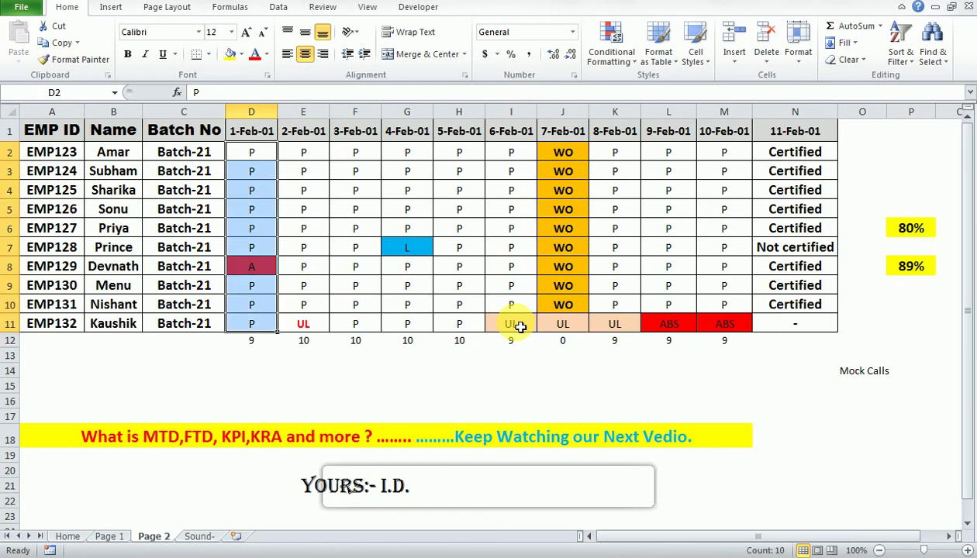
# Highlight the employee ID and name entries in columns A and B, starting from row 2
pyautogui.press('Home')
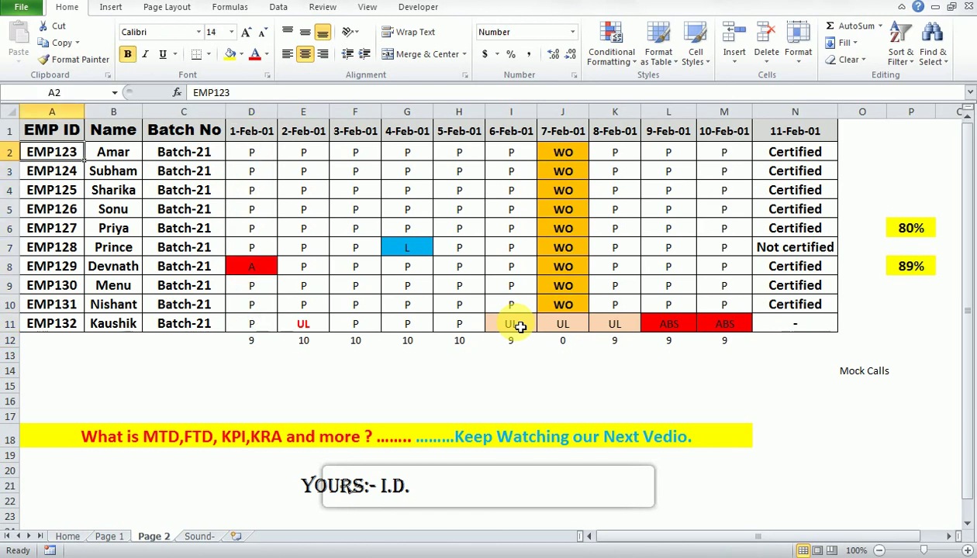
pyautogui.hotkey('ctrl', 'shift', 'Down')
pyautogui.press('Home')
pyautogui.press('Right')
pyautogui.hotkey('ctrl', 'shift', 'Down')
pyautogui.press('Up')
pyautogui.press('Left')
pyautogui.press('Down')
pyautogui.hotkey('ctrl', 'shift', 'Down')
# Look across the daily marks and down the 11-Feb-01 column to the Not certified status in N7
pyautogui.press('Right')
pyautogui.press('Right')
pyautogui.press('Right')
pyautogui.press('Right')
pyautogui.press('Right')
pyautogui.press('Right')
pyautogui.press('Right')
pyautogui.press('Right')
pyautogui.press('Right')
pyautogui.press('Right')
pyautogui.press('Right')
pyautogui.press('Down')
pyautogui.press('Right')
pyautogui.press('Right')
pyautogui.press('Down')
pyautogui.press('Down')
pyautogui.press('Down')
pyautogui.press('Down')
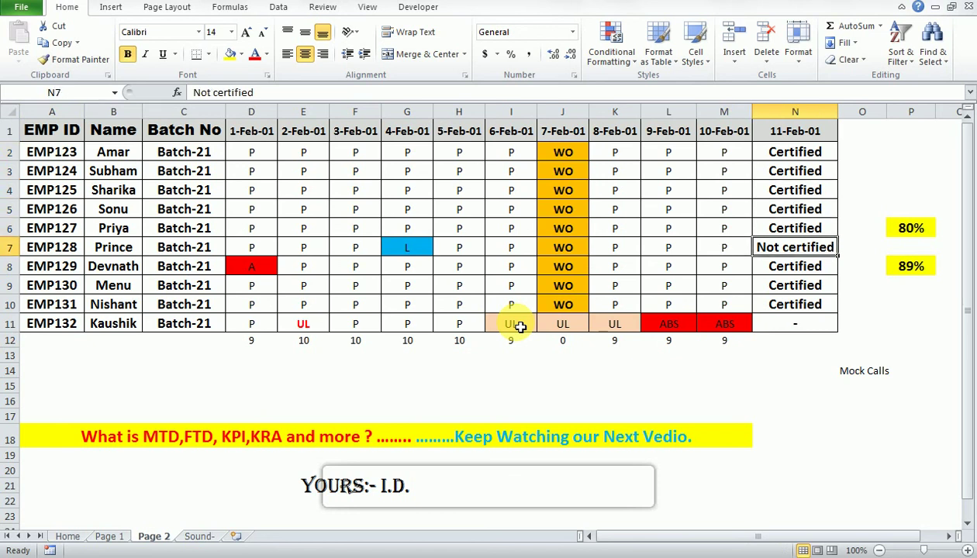
# Examine the not-certified employee's full record by highlighting row 7 from A7 to N7
pyautogui.hotkey('shift', 'Home')
pyautogui.press('Right')
pyautogui.press('Left')
pyautogui.hotkey('shift', 'Home')
pyautogui.press('Right')
pyautogui.press('Left')
pyautogui.hotkey('shift', 'Home')
pyautogui.press('Right')
pyautogui.press('Left')
pyautogui.hotkey('shift', 'Home')
pyautogui.press('Right')
pyautogui.press('Left')
pyautogui.press('Left')
pyautogui.press('Right')
pyautogui.press('Left')
pyautogui.hotkey('shift', 'Left')
pyautogui.hotkey('shift', 'Left')
pyautogui.hotkey('shift', 'Right')
pyautogui.press('Right')
pyautogui.hotkey('shift', 'Home')
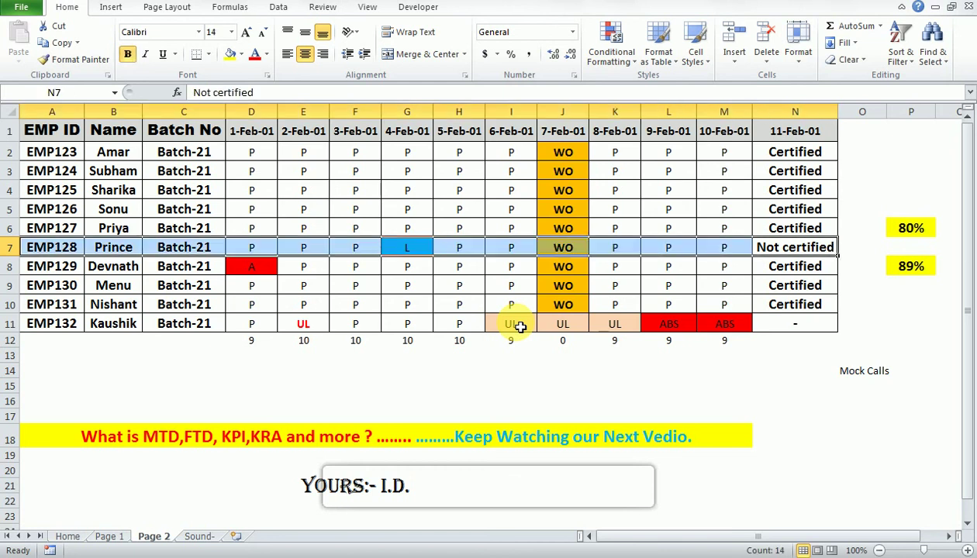
pyautogui.hotkey('shift', 'End')
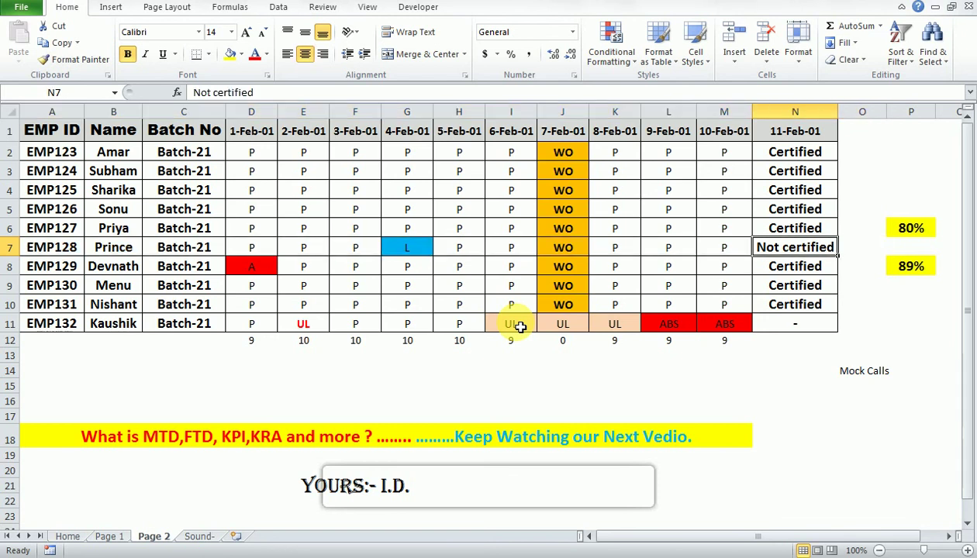
# Highlight the not-certified employee's ID, name and batch number in A7:C7, and return to A1
pyautogui.press('Home')
pyautogui.press('Right')
pyautogui.press('Left')
pyautogui.hotkey('shift', 'Right')
pyautogui.hotkey('shift', 'Right')
pyautogui.hotkey('shift', 'Right')
pyautogui.hotkey('shift', 'Left')
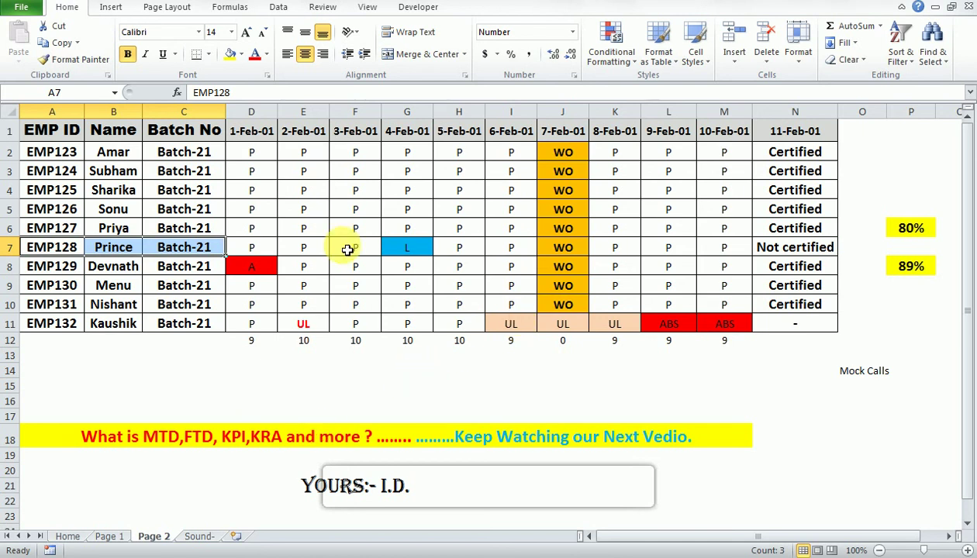
pyautogui.hotkey('ctrl', 'Home')
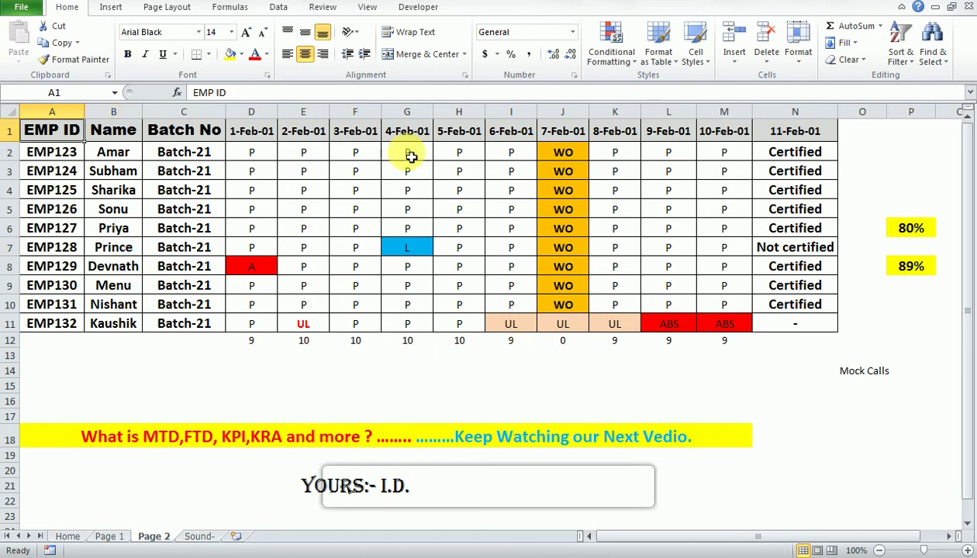